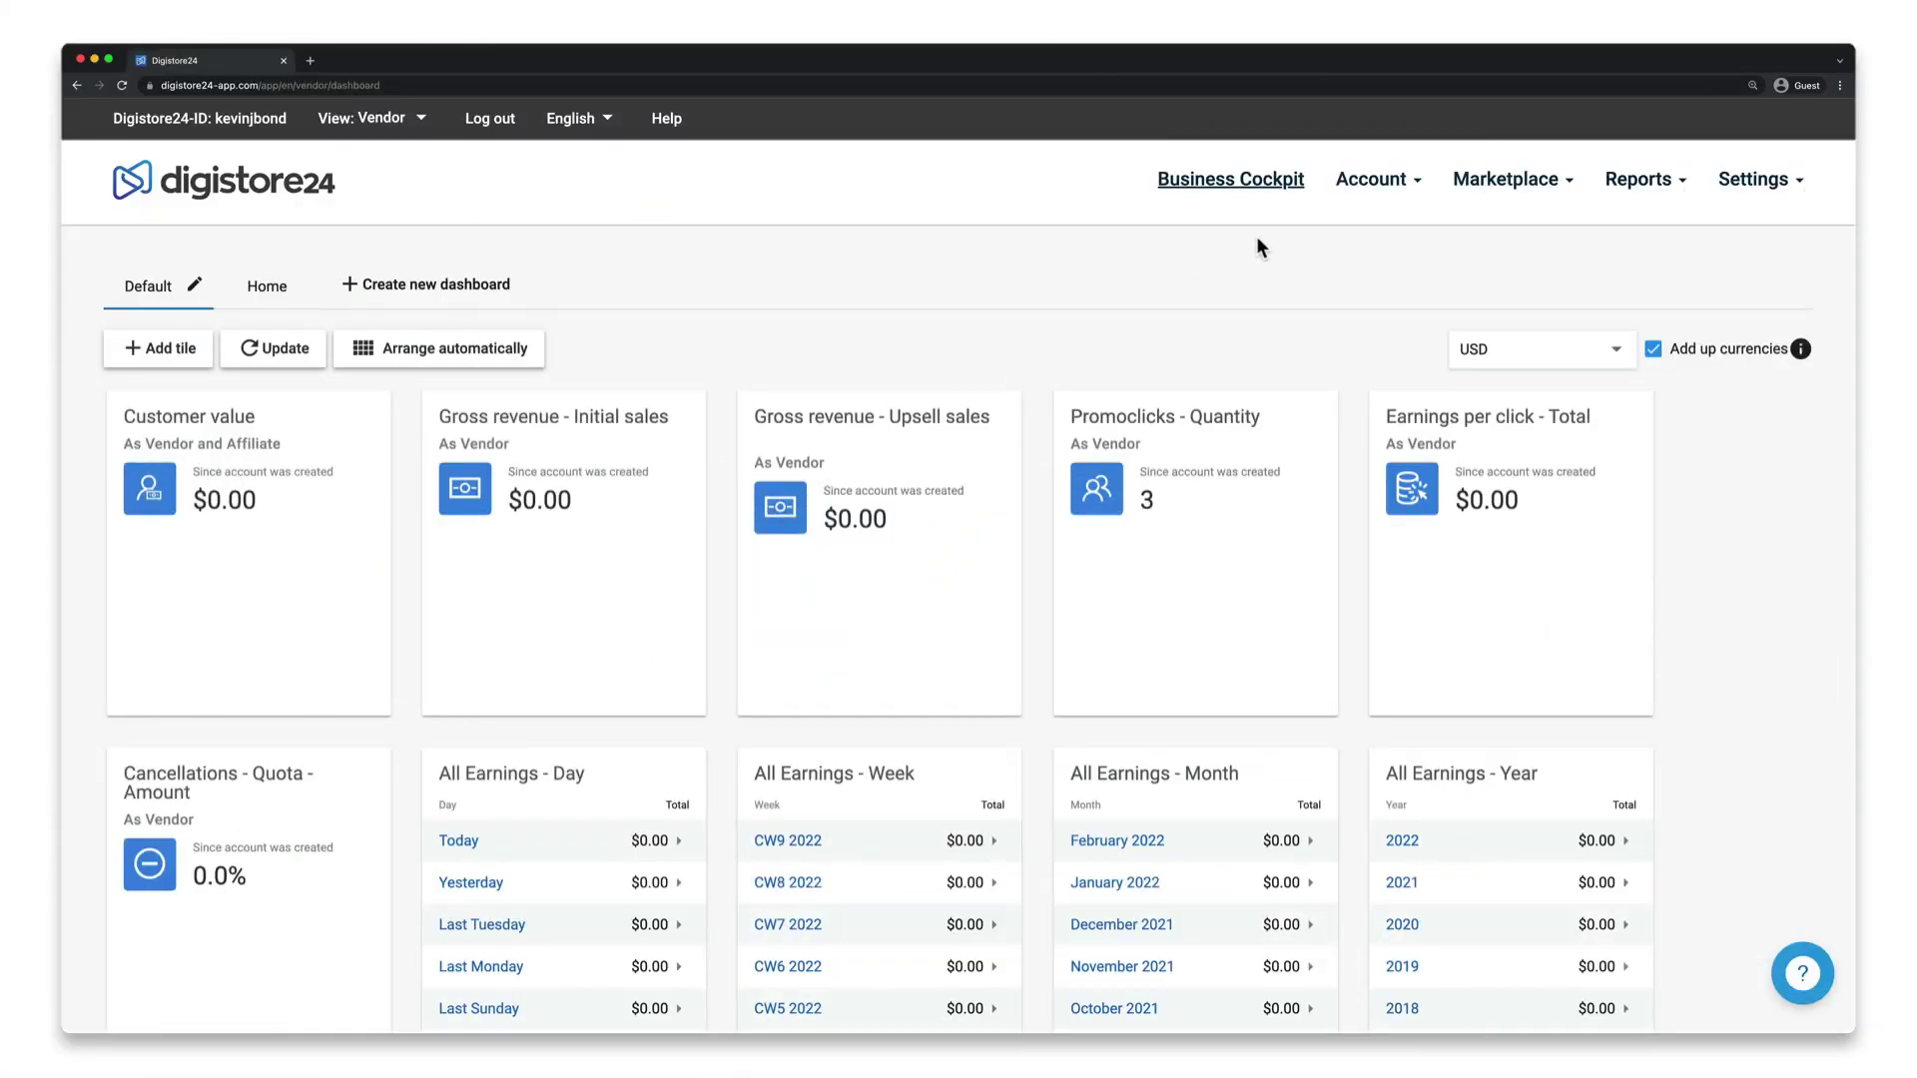
- From Account > Conversion tools, create a new Bubble-type social proof widget
left_click(1395, 196)
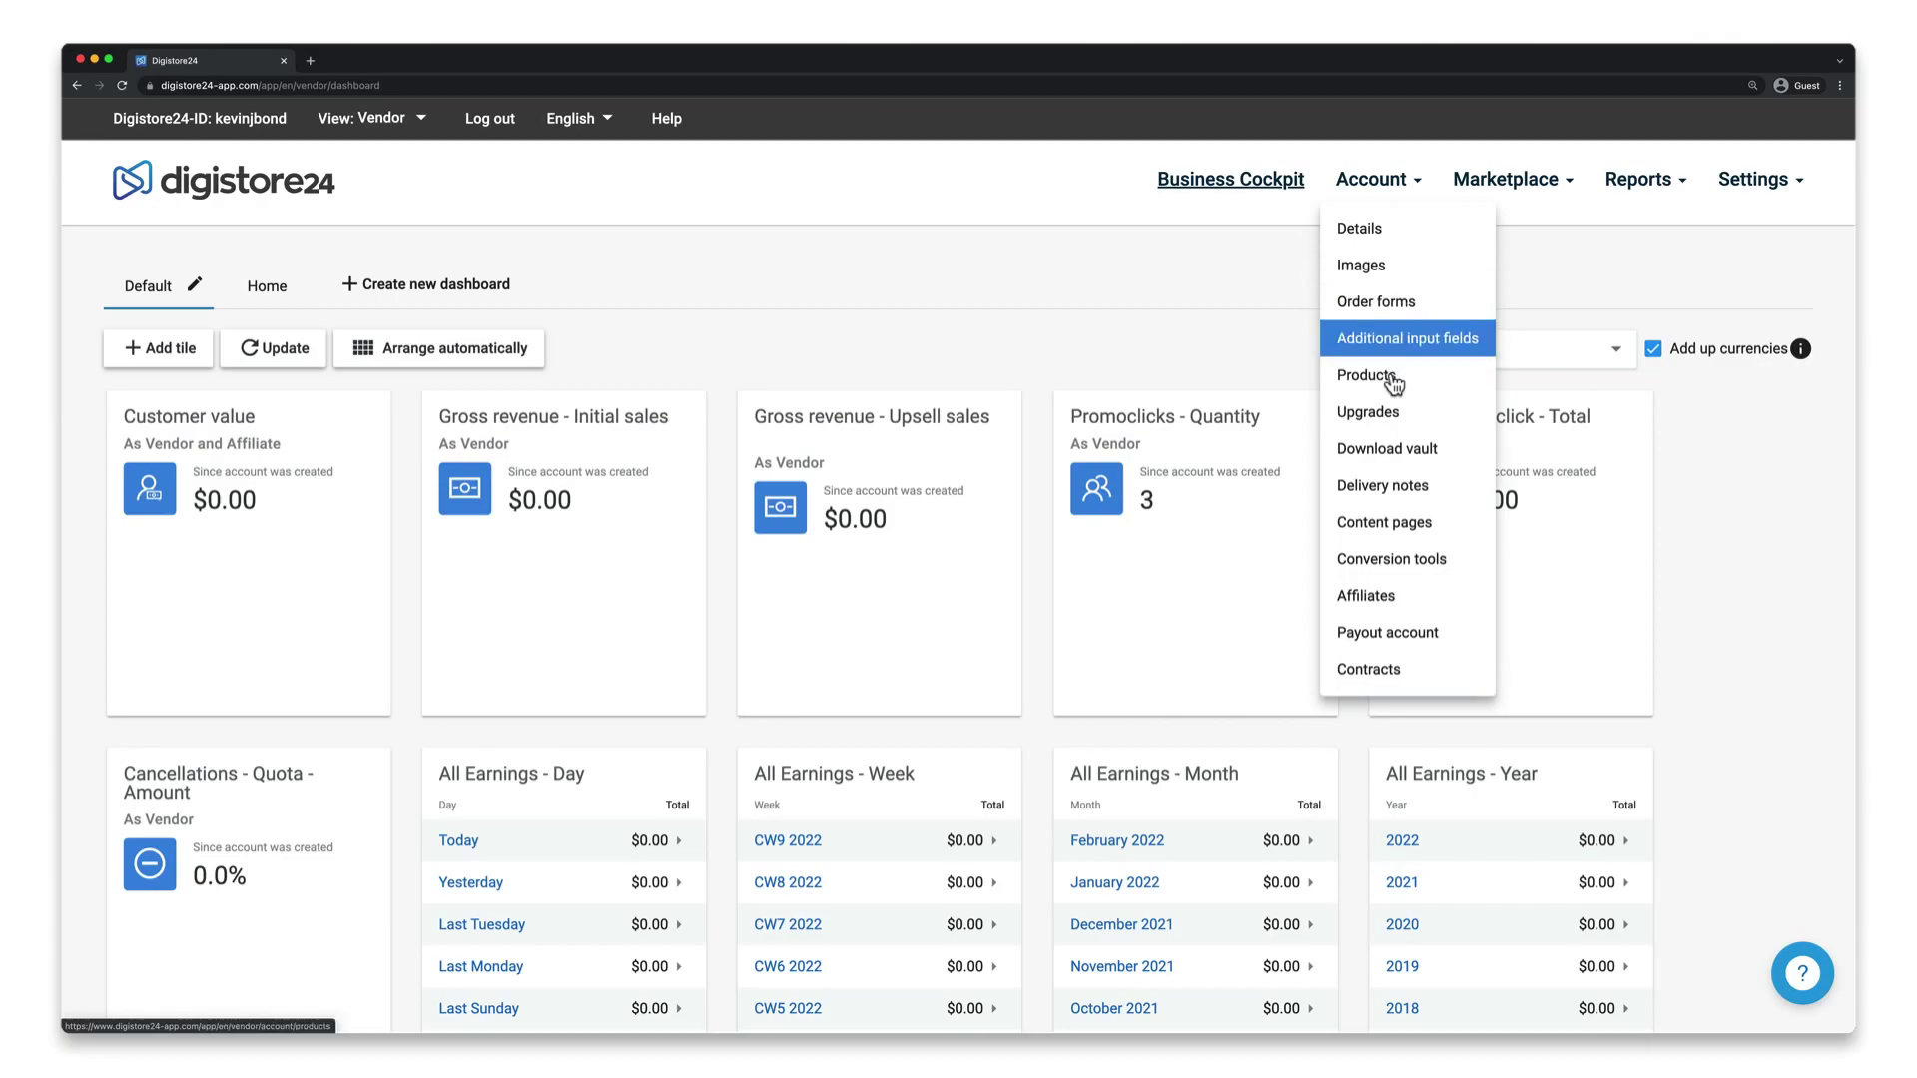
left_click(1419, 561)
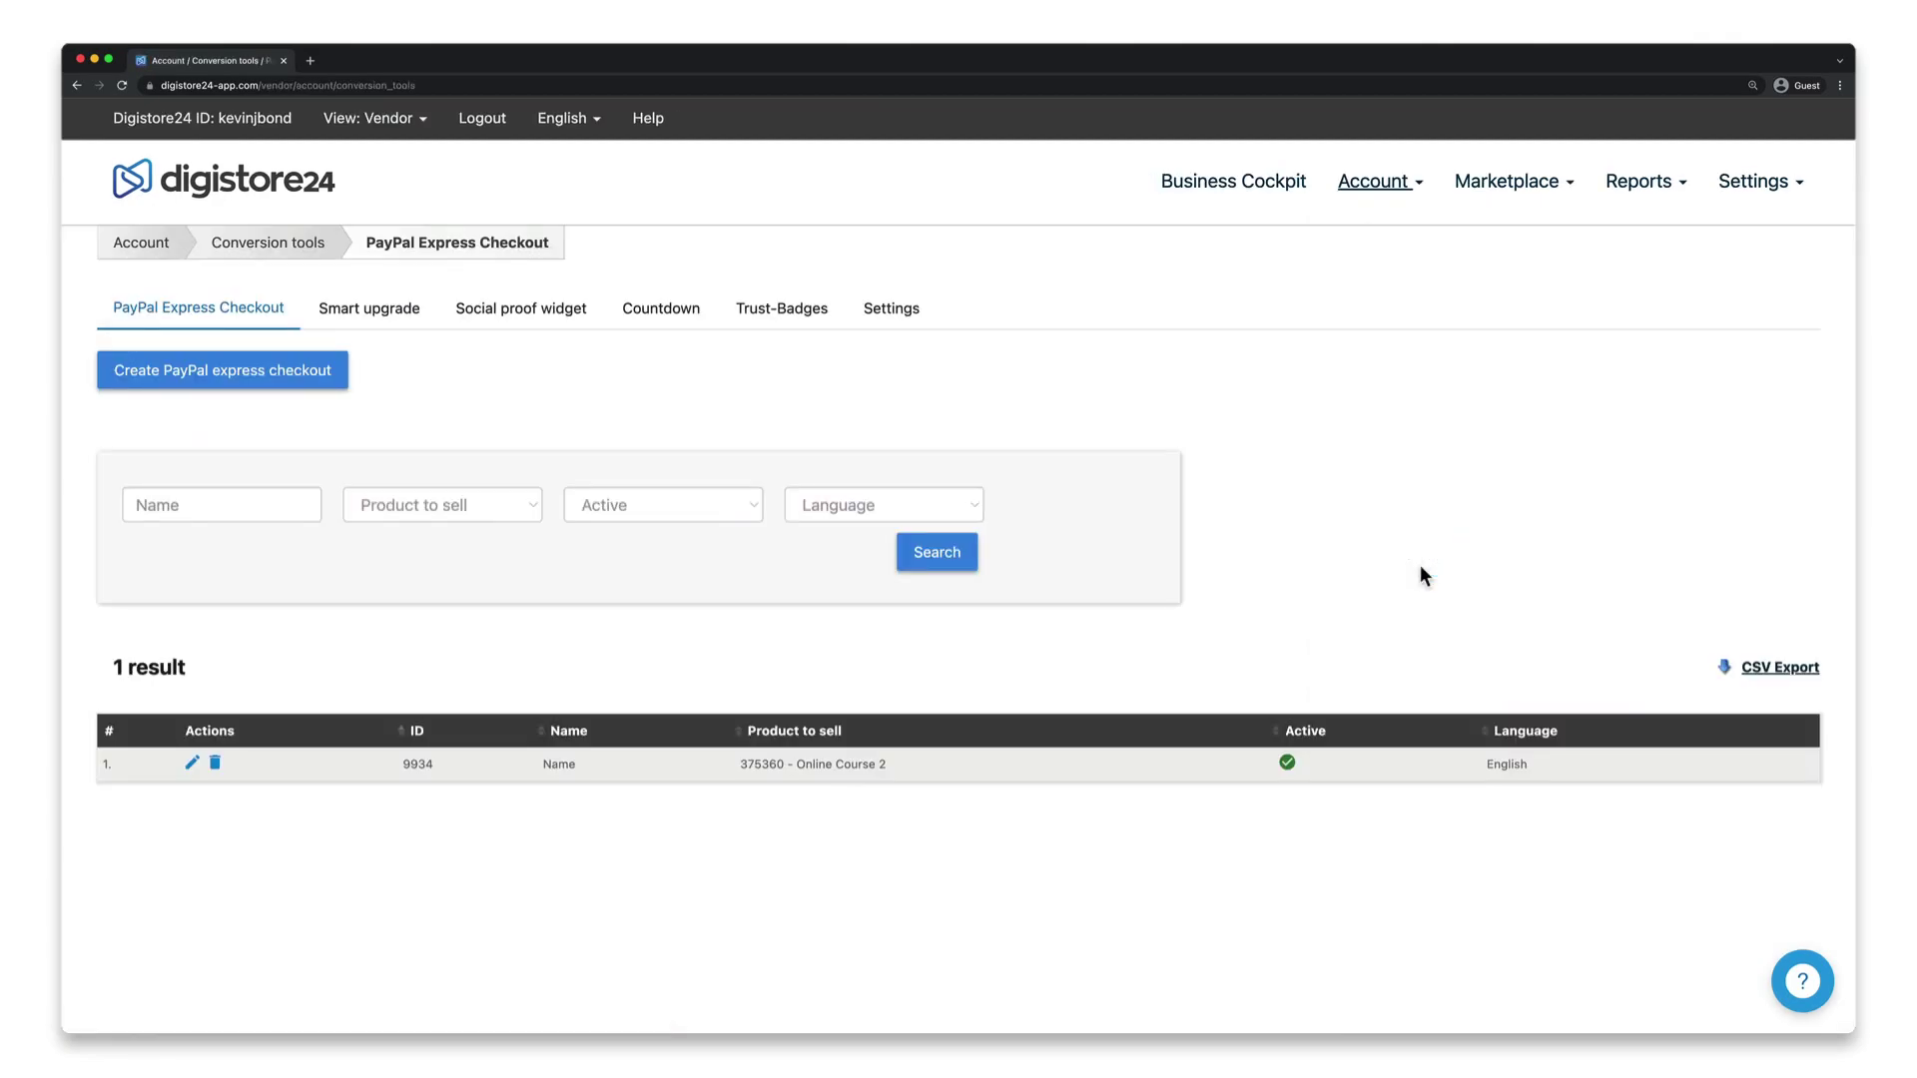
left_click(545, 319)
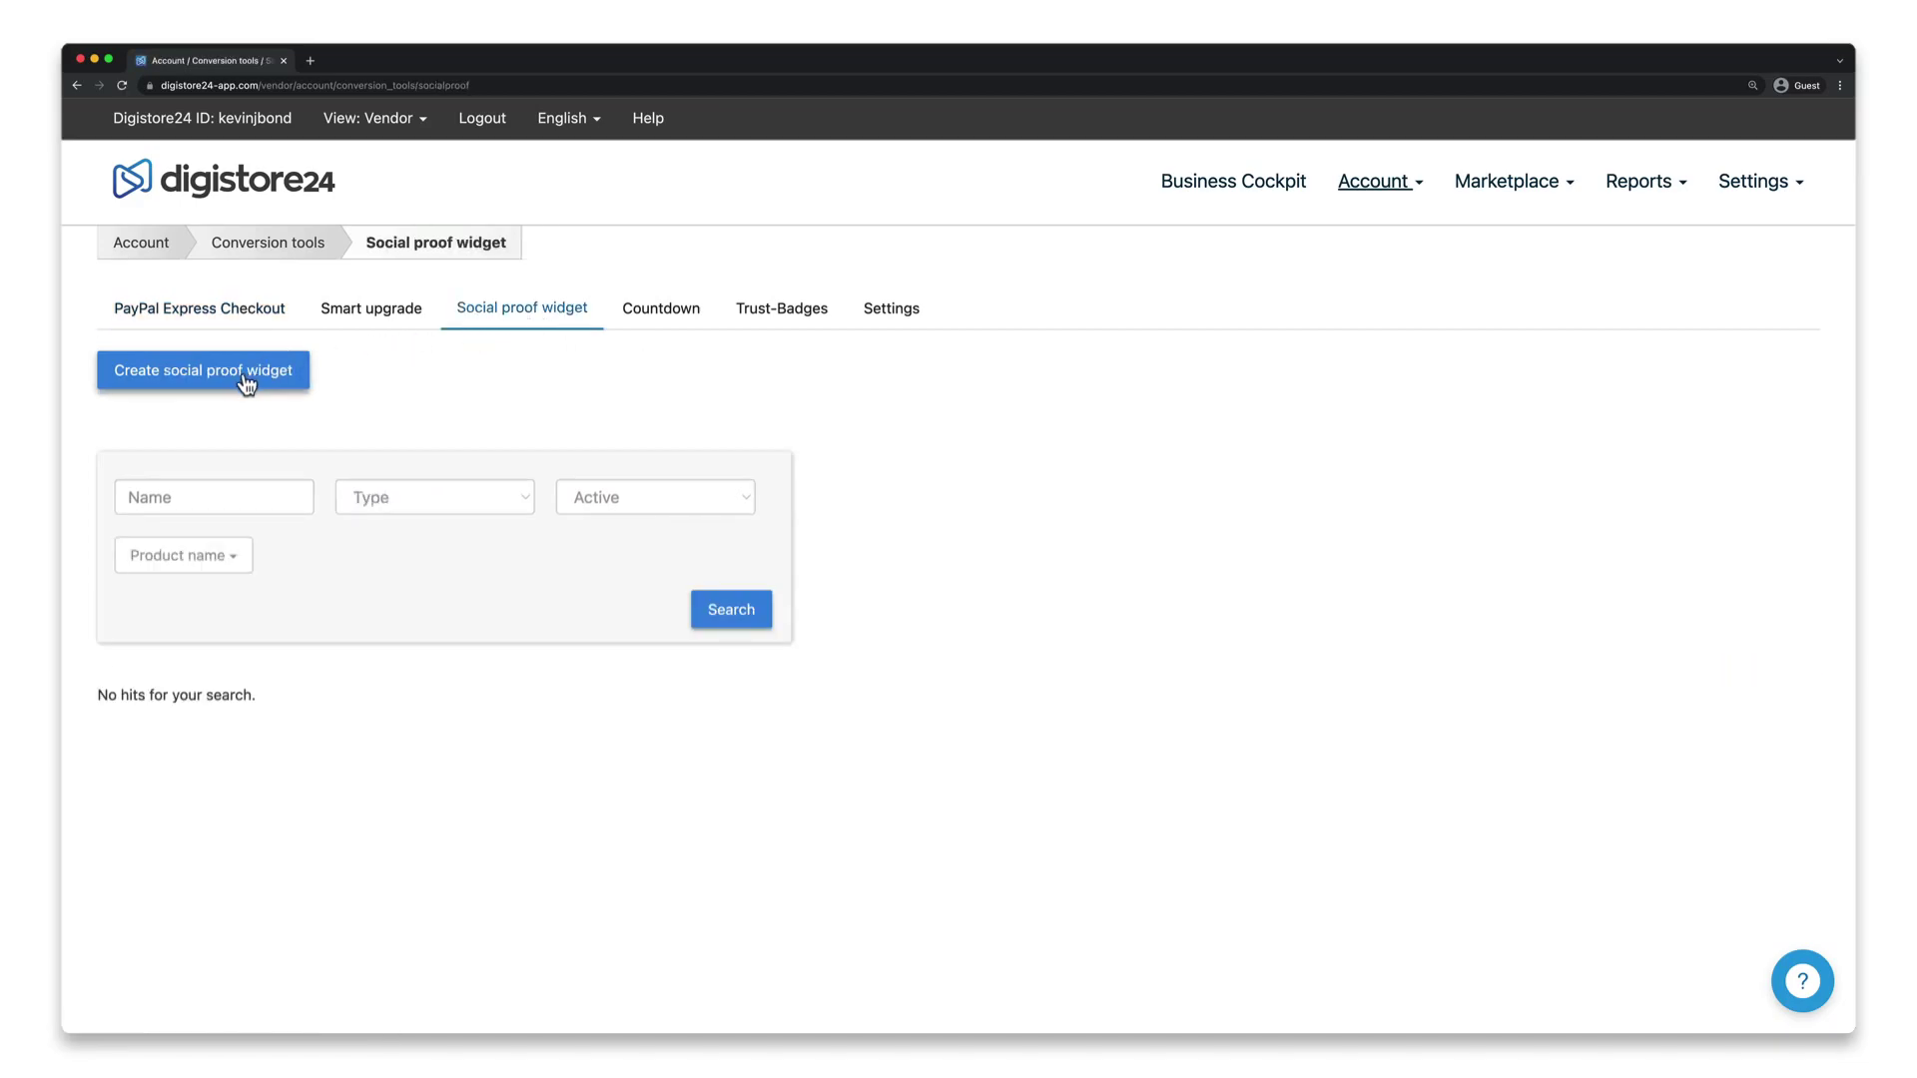
left_click(242, 375)
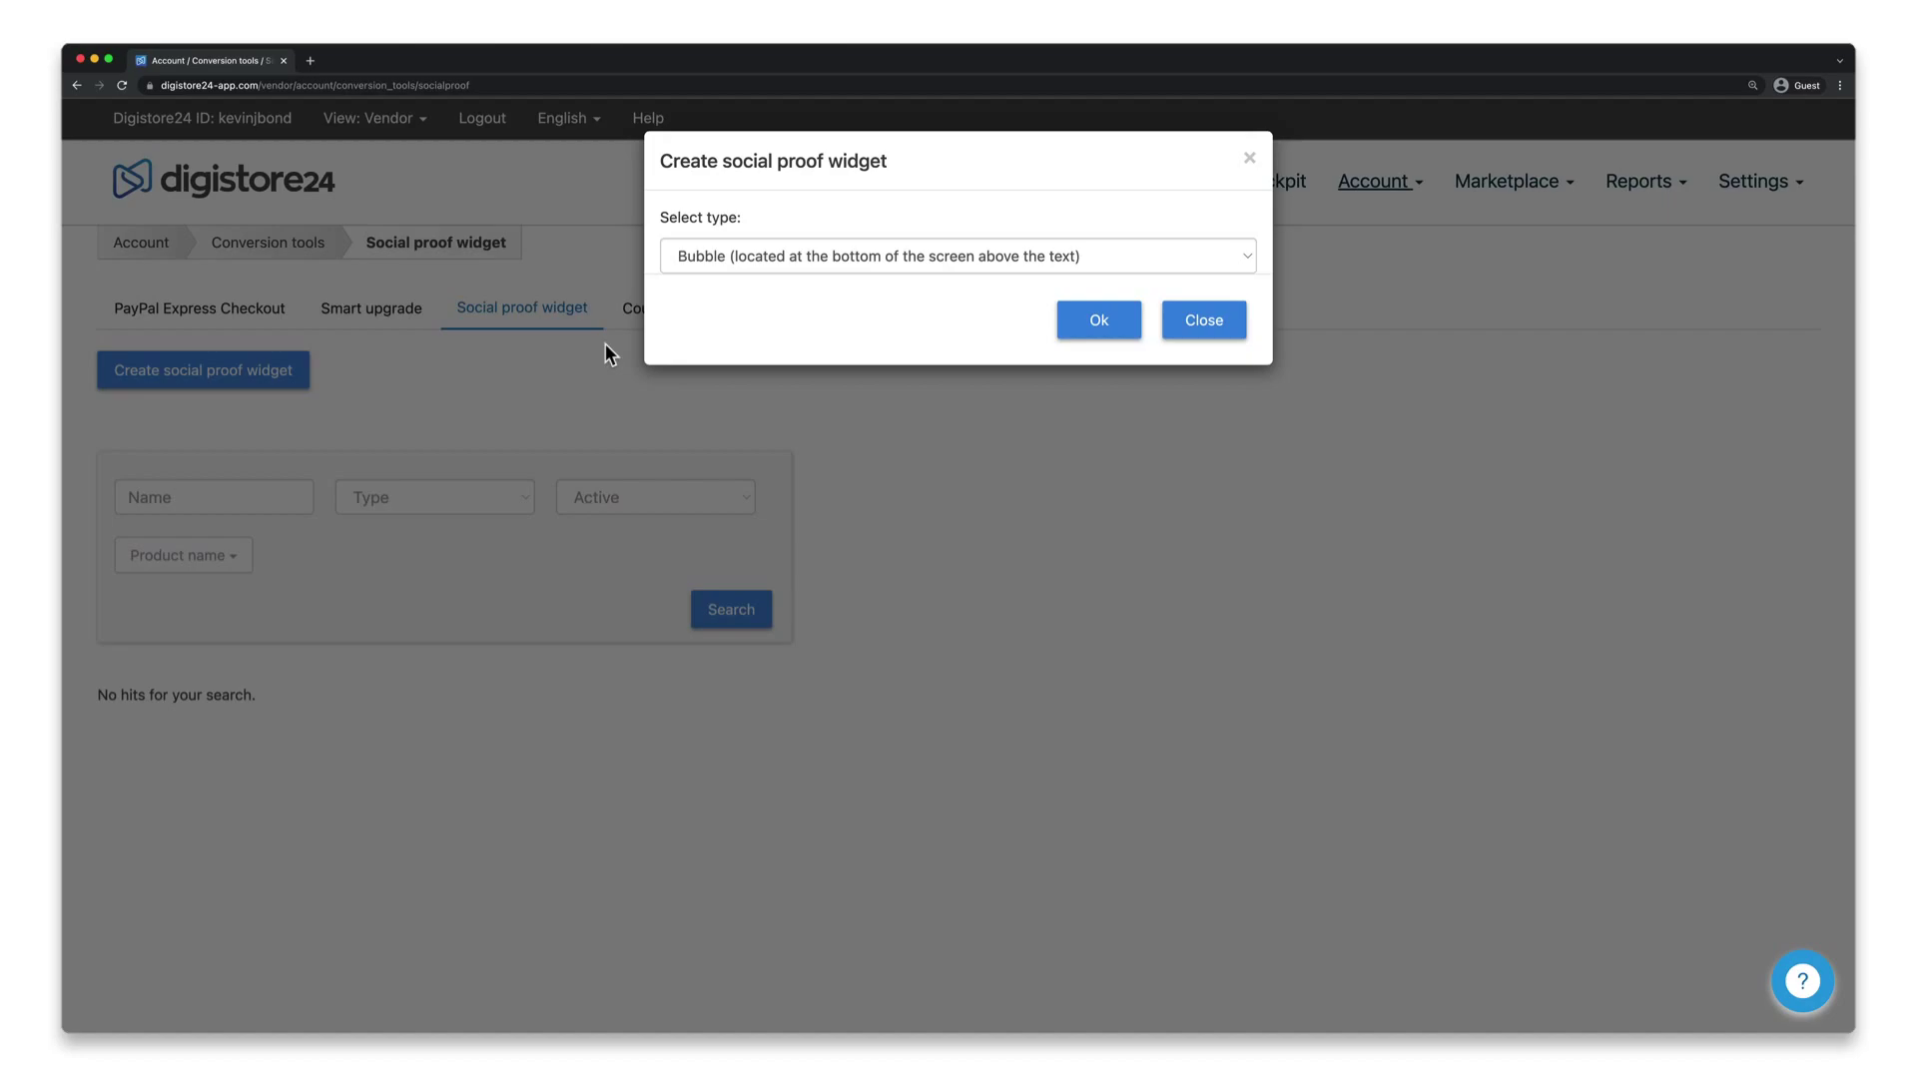
left_click(1091, 331)
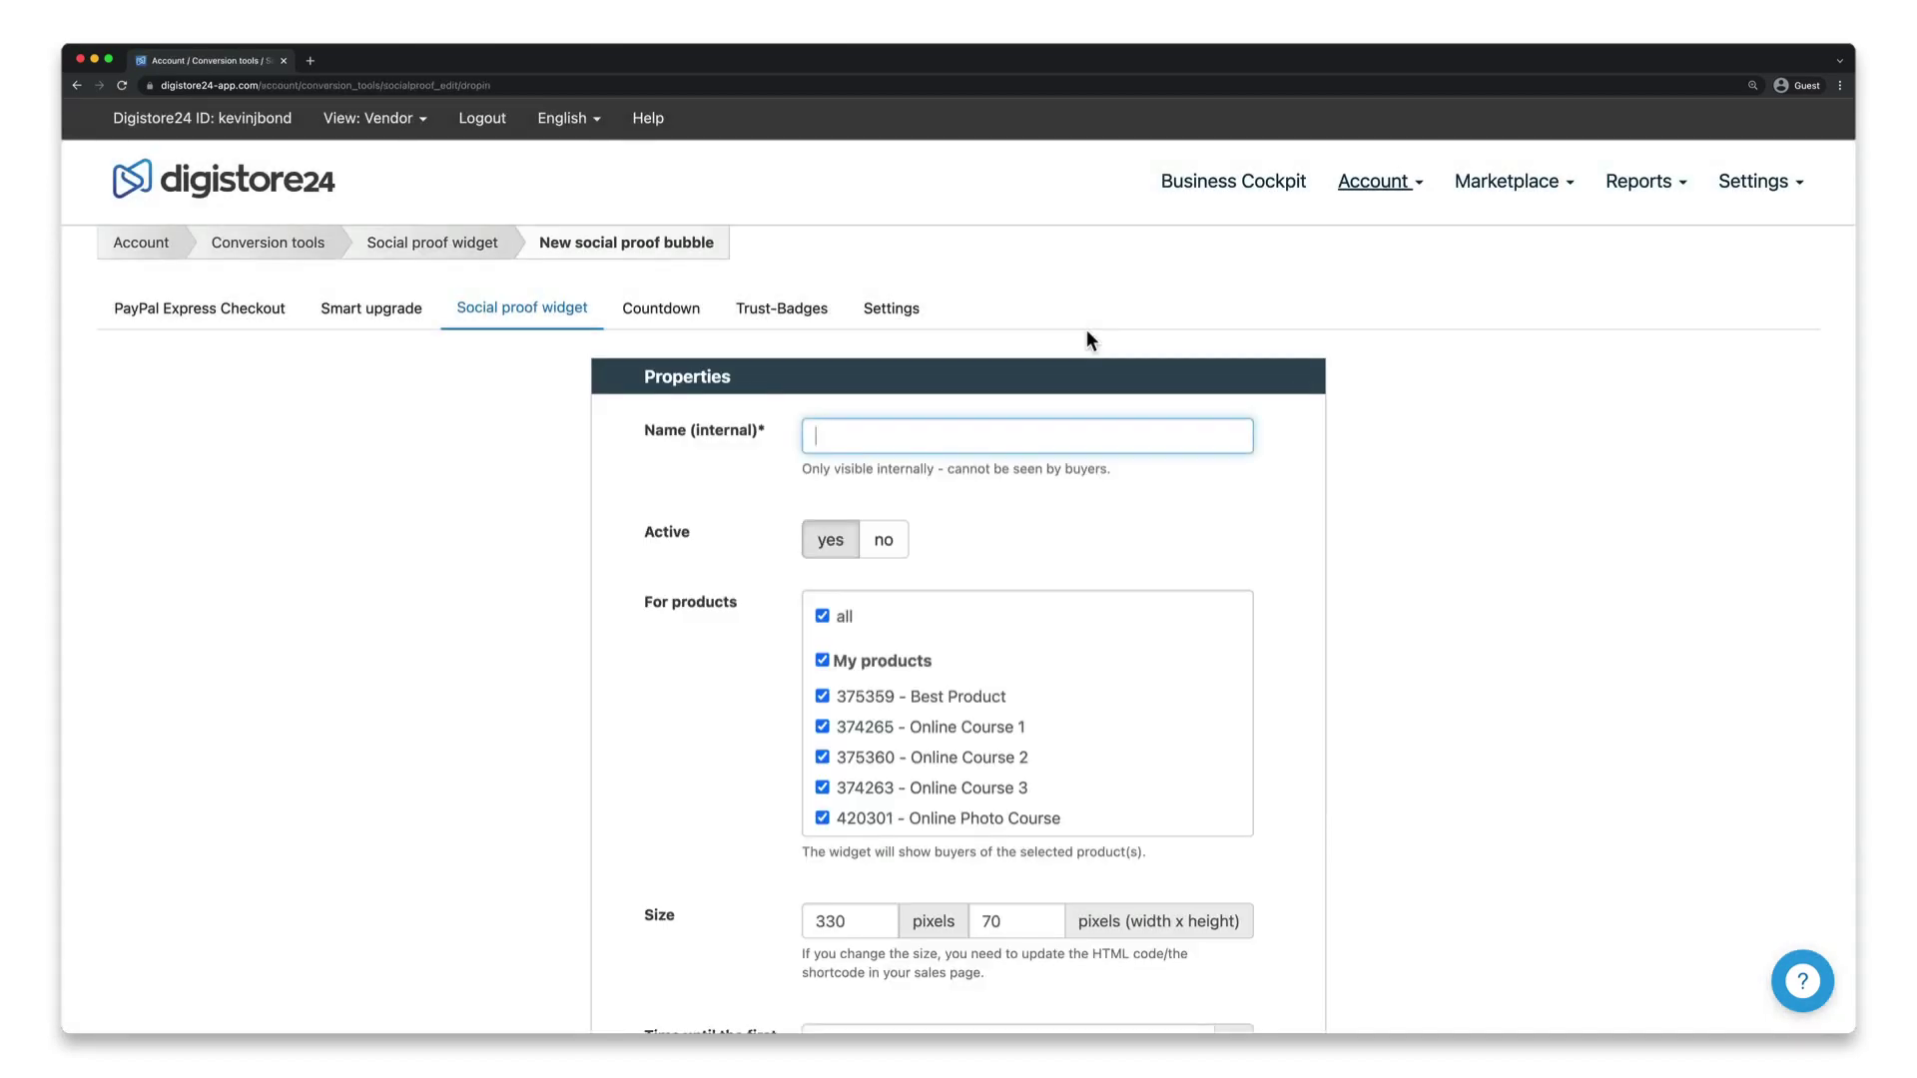
- Enter 'SOCIAL BUBBLE' as the bubble's internal name and scroll to the timing fields
type("SOCIAL BUBBLE")
scroll(964, 630, "down", 5)
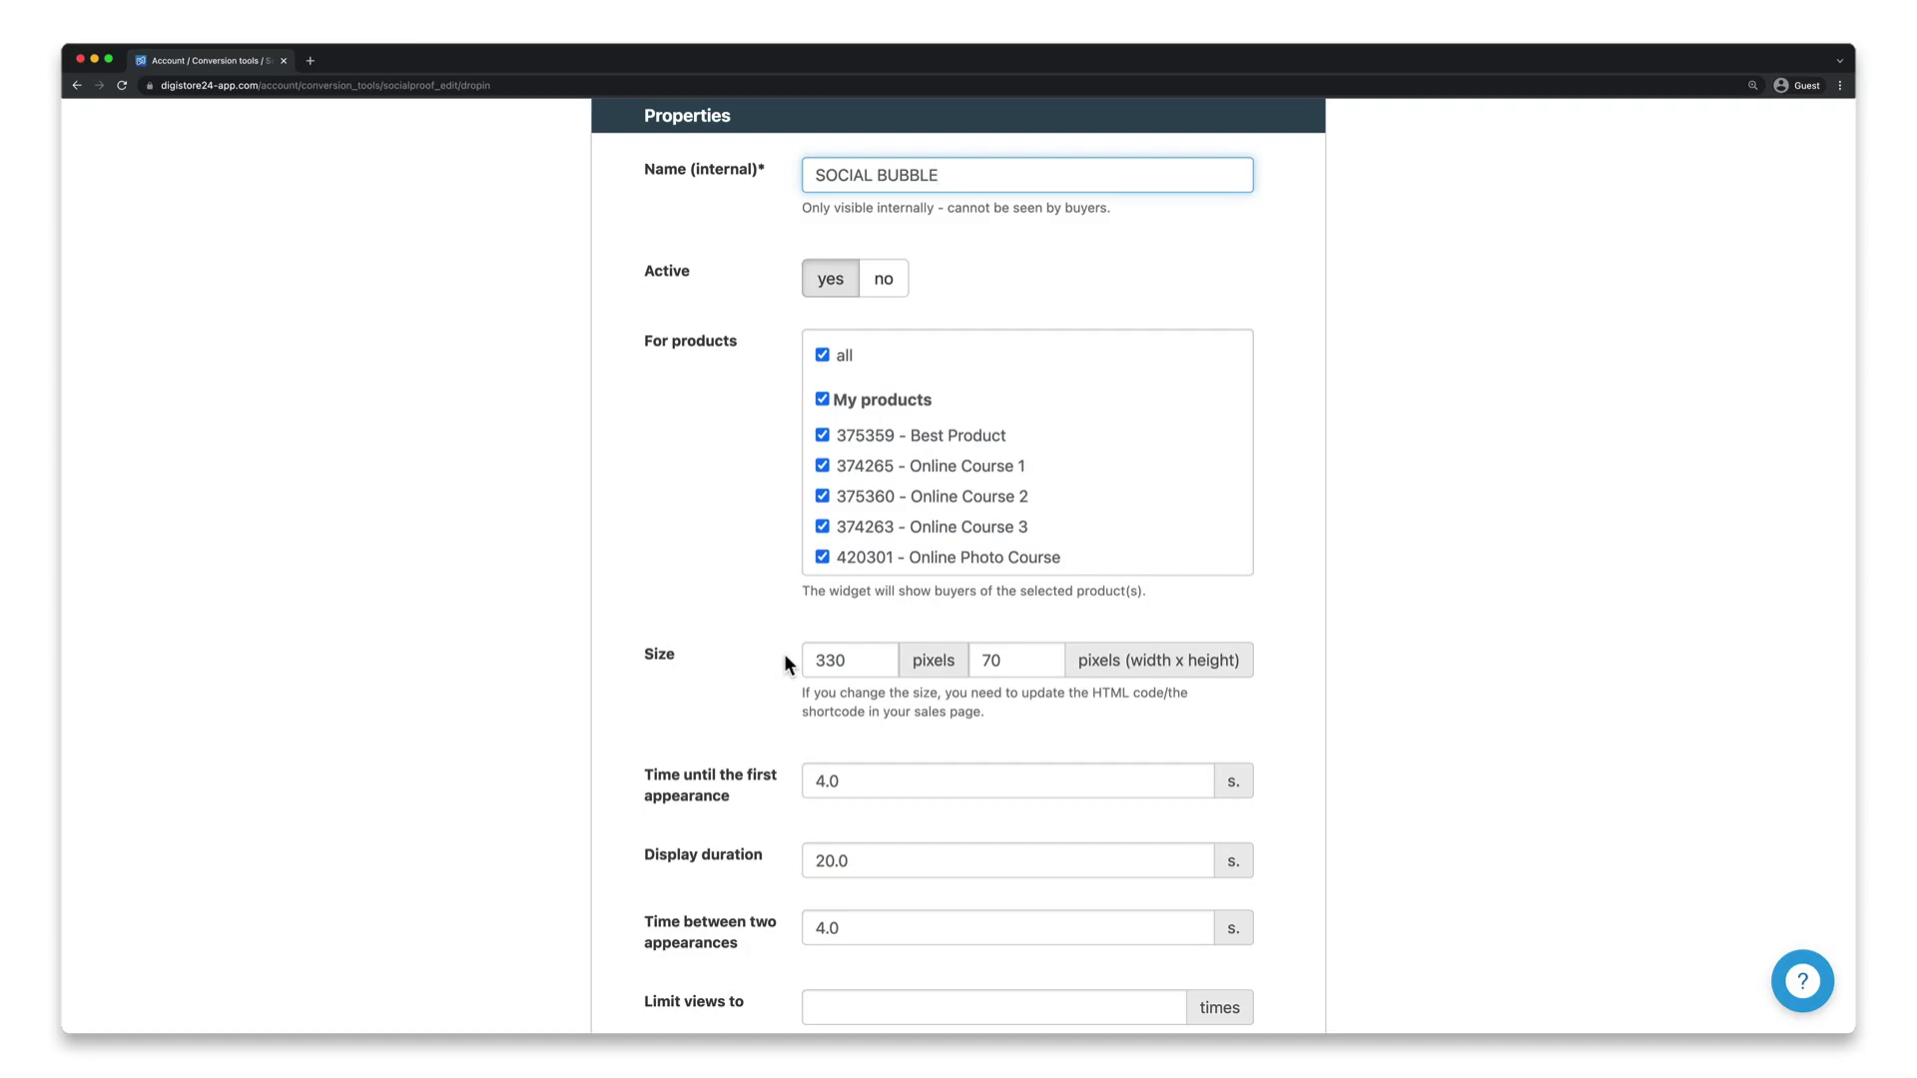
scroll(786, 663, "down", 3)
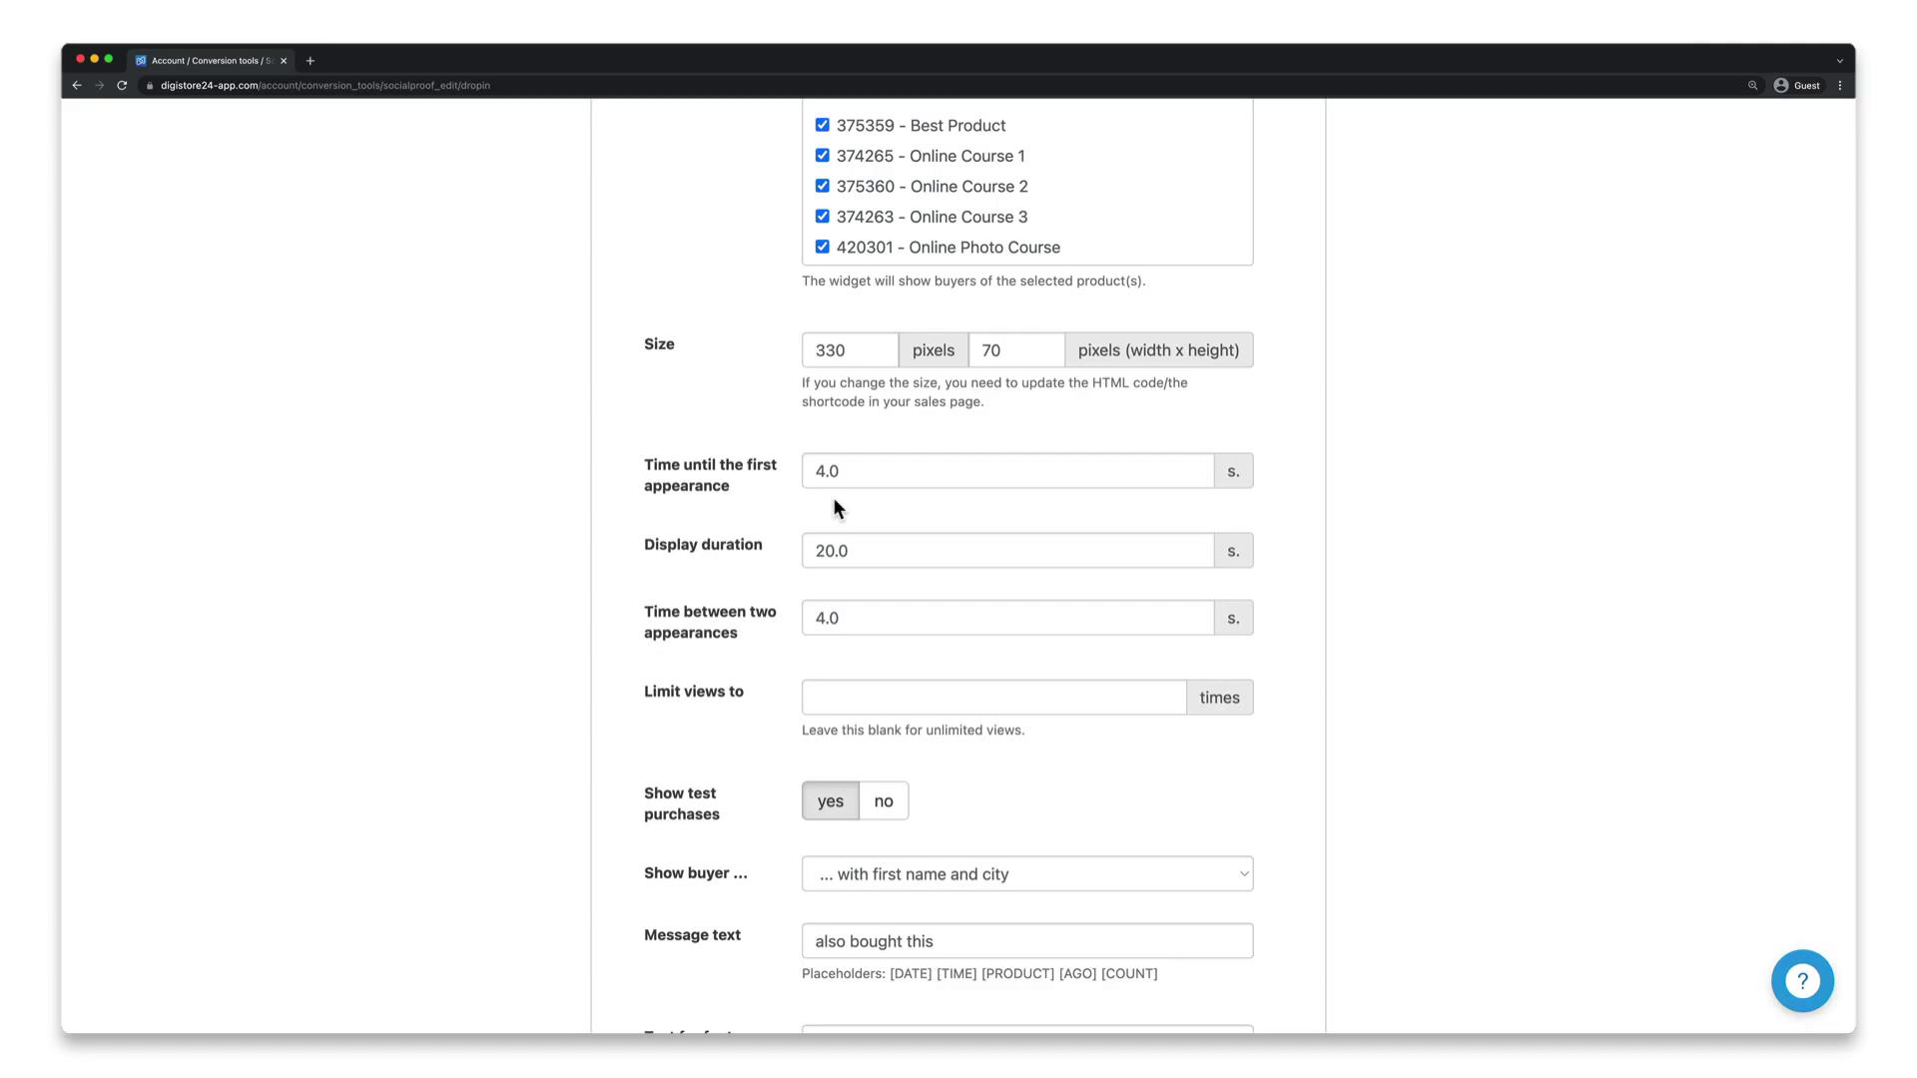
- Change the time until first appearance from 4.0 to 3.0 seconds
left_click(834, 477)
key("BackSpace")
key("BackSpace")
key("BackSpace")
type("3.0")
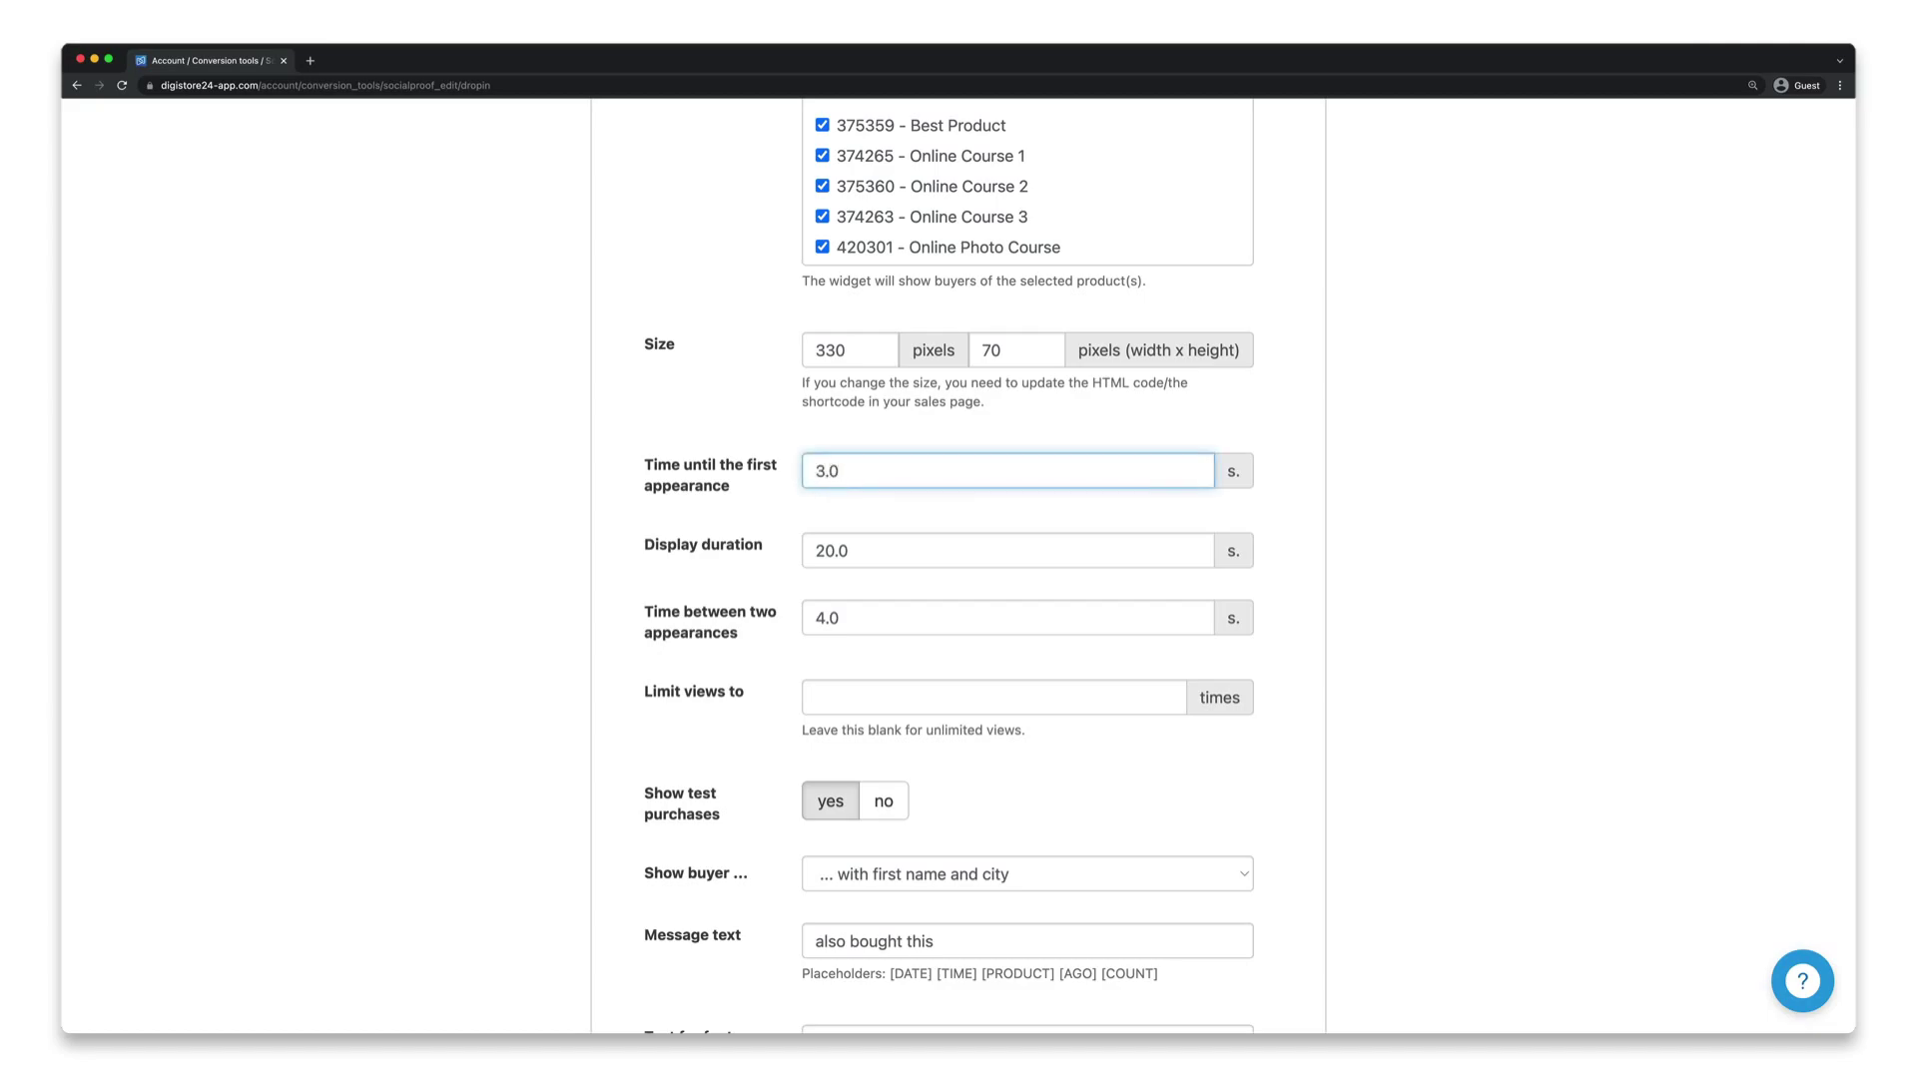
- Review display duration and time between appearances, and adjust the view limit starting from 4
left_click(856, 556)
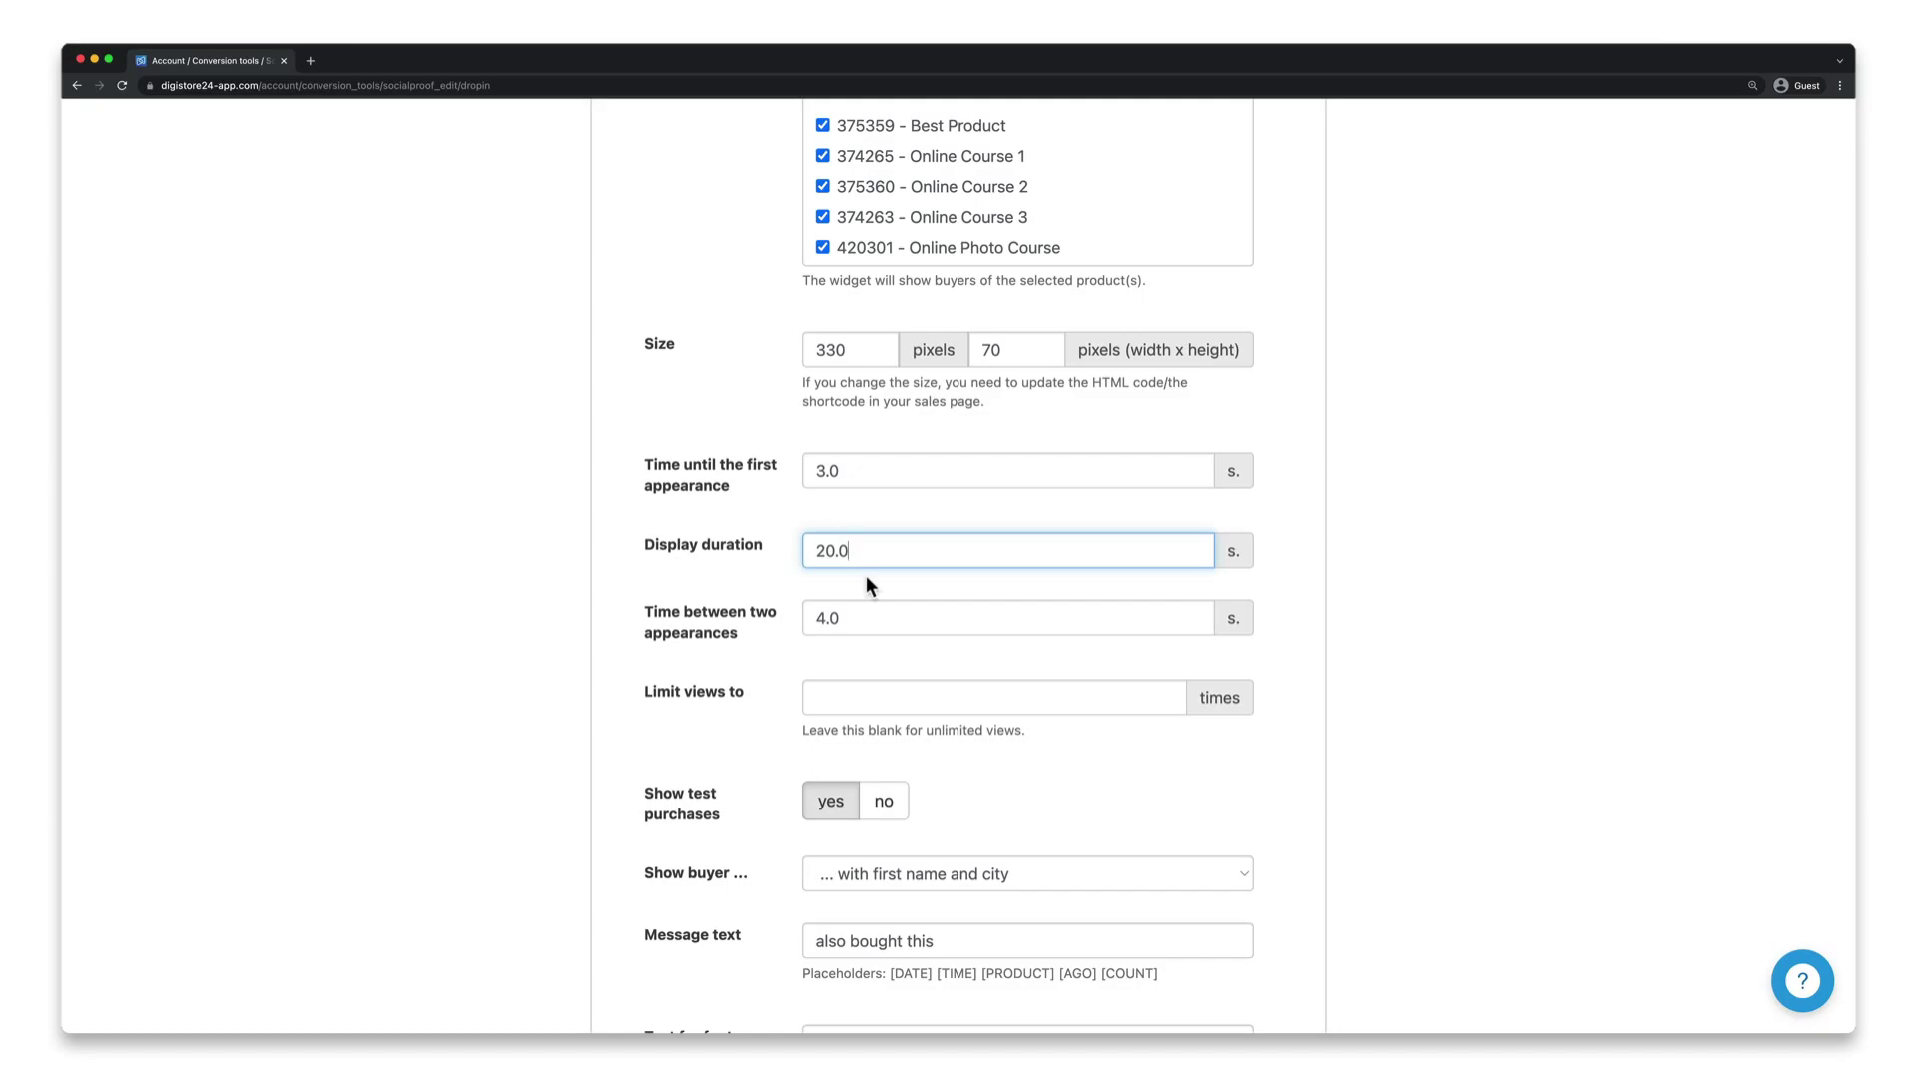
left_click(860, 620)
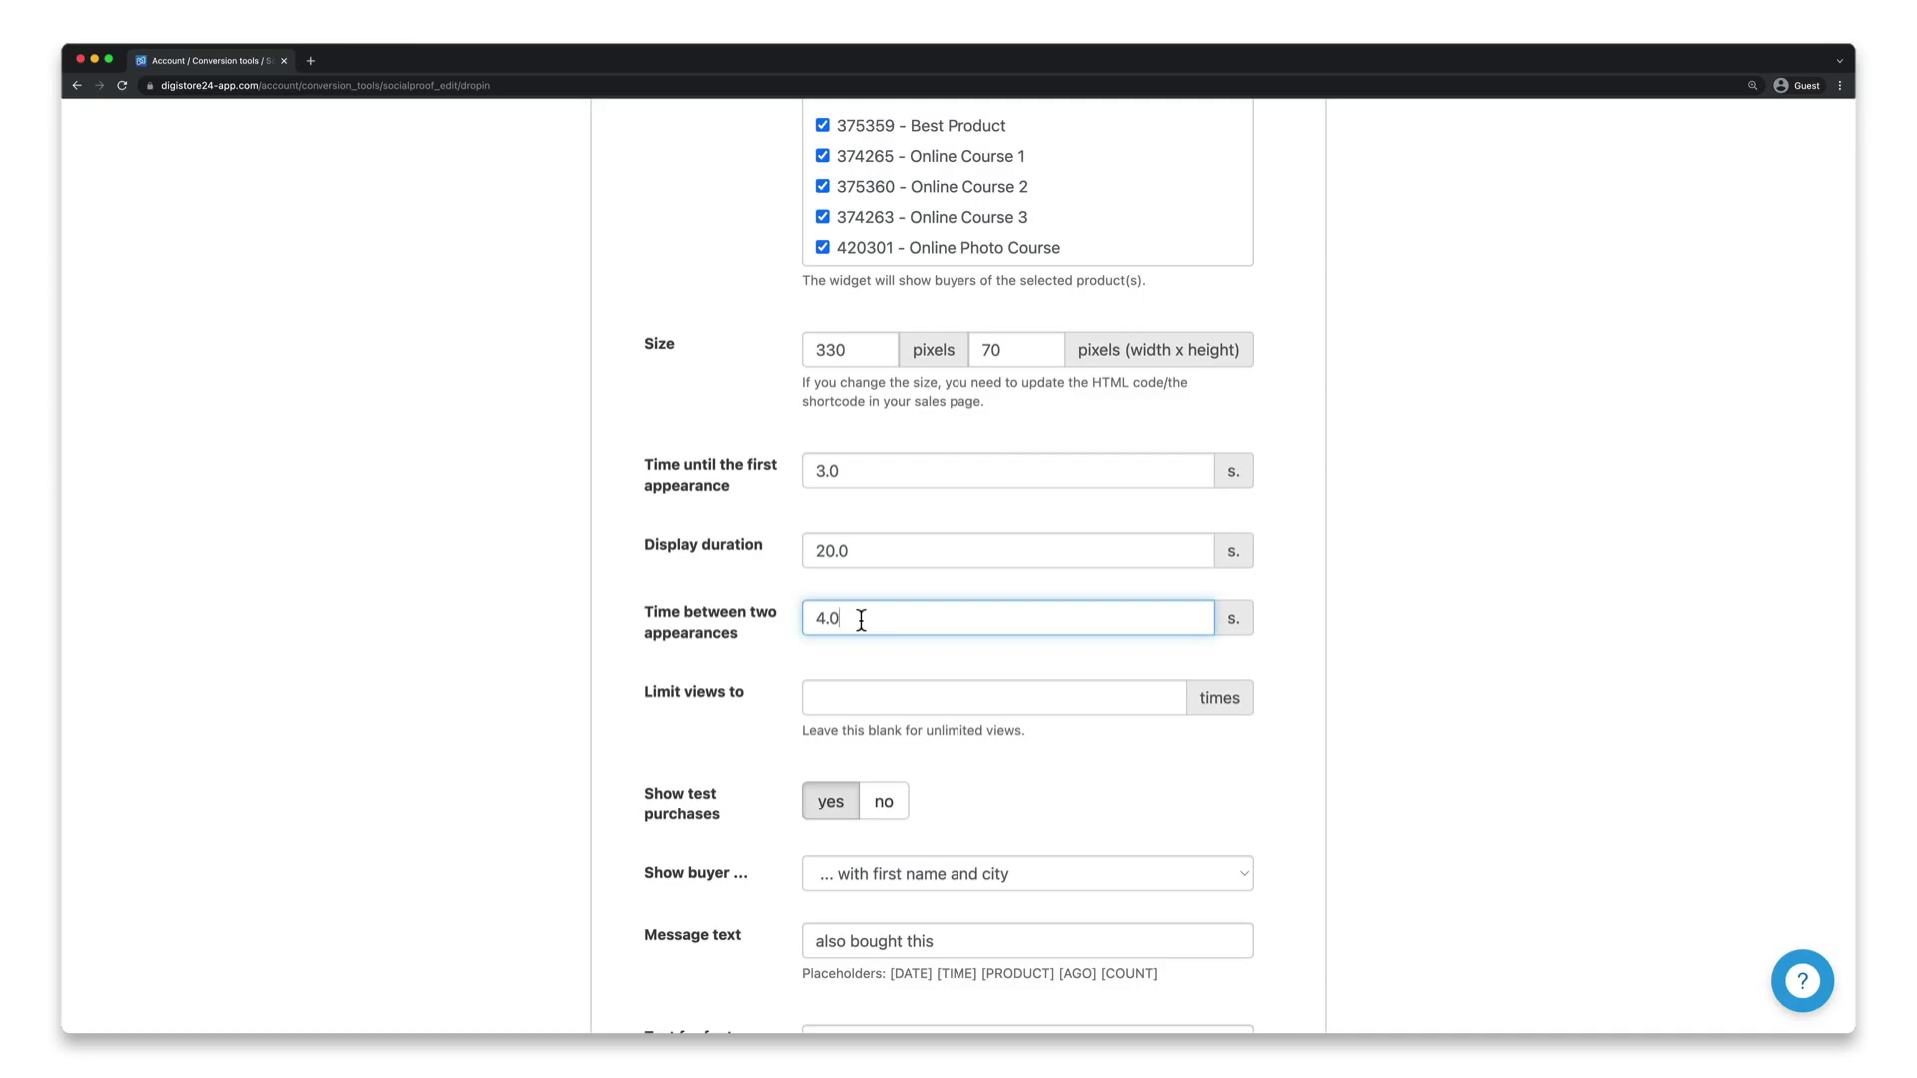
left_click(889, 704)
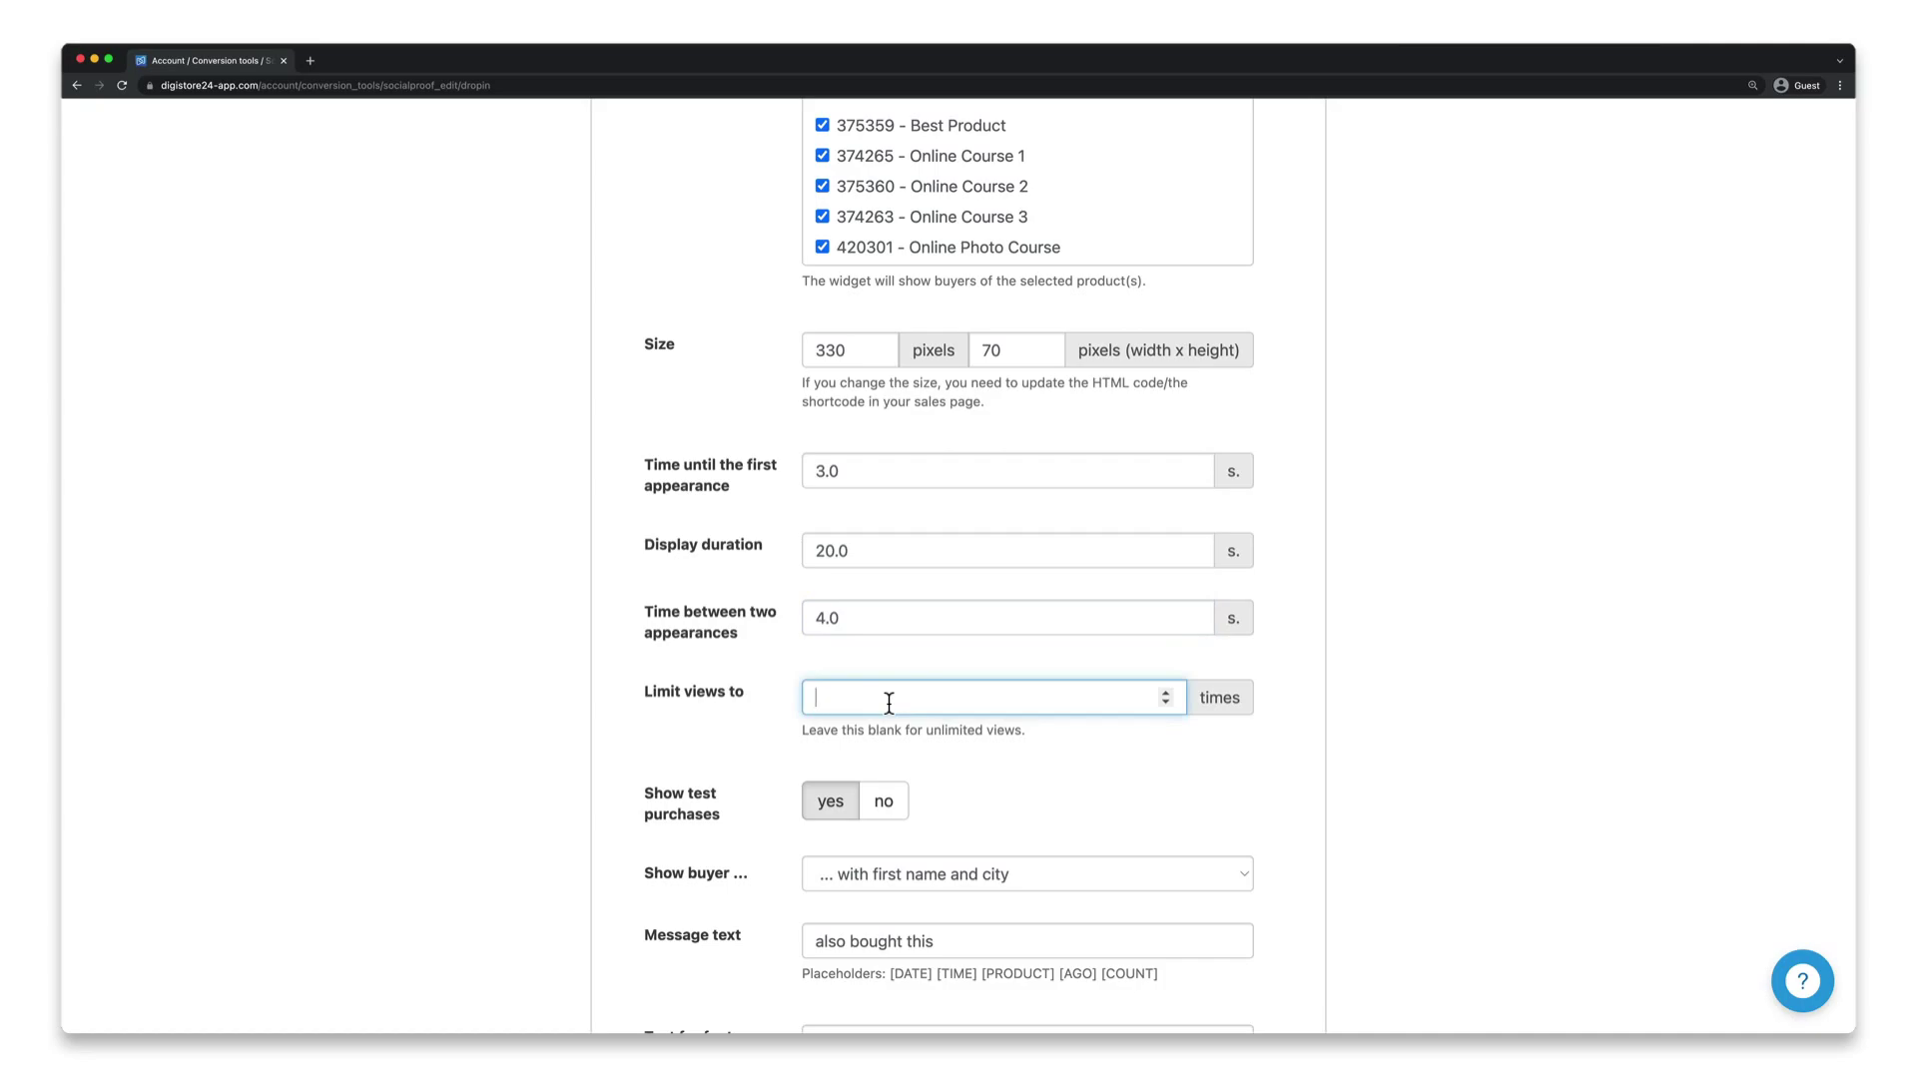
type("4")
left_click(1166, 702)
scroll(1168, 703, "down", 6)
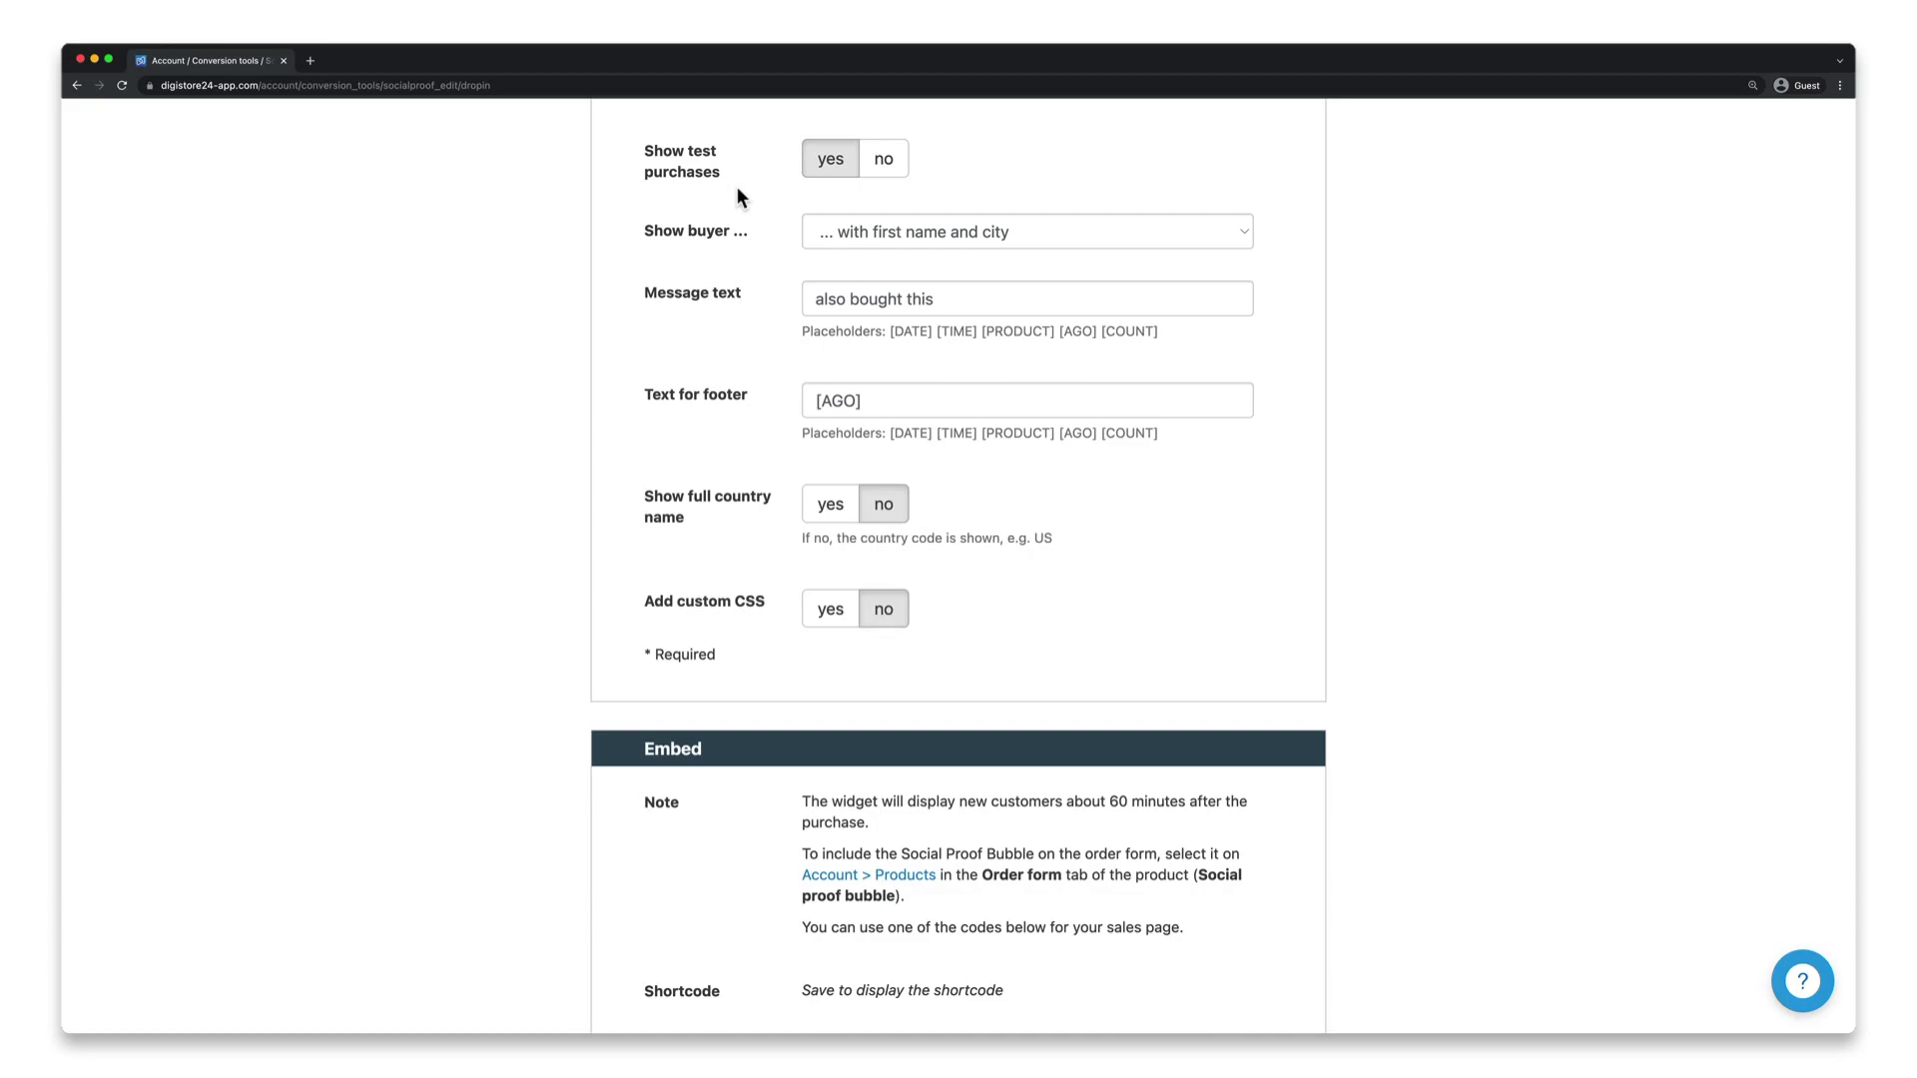
left_click(809, 226)
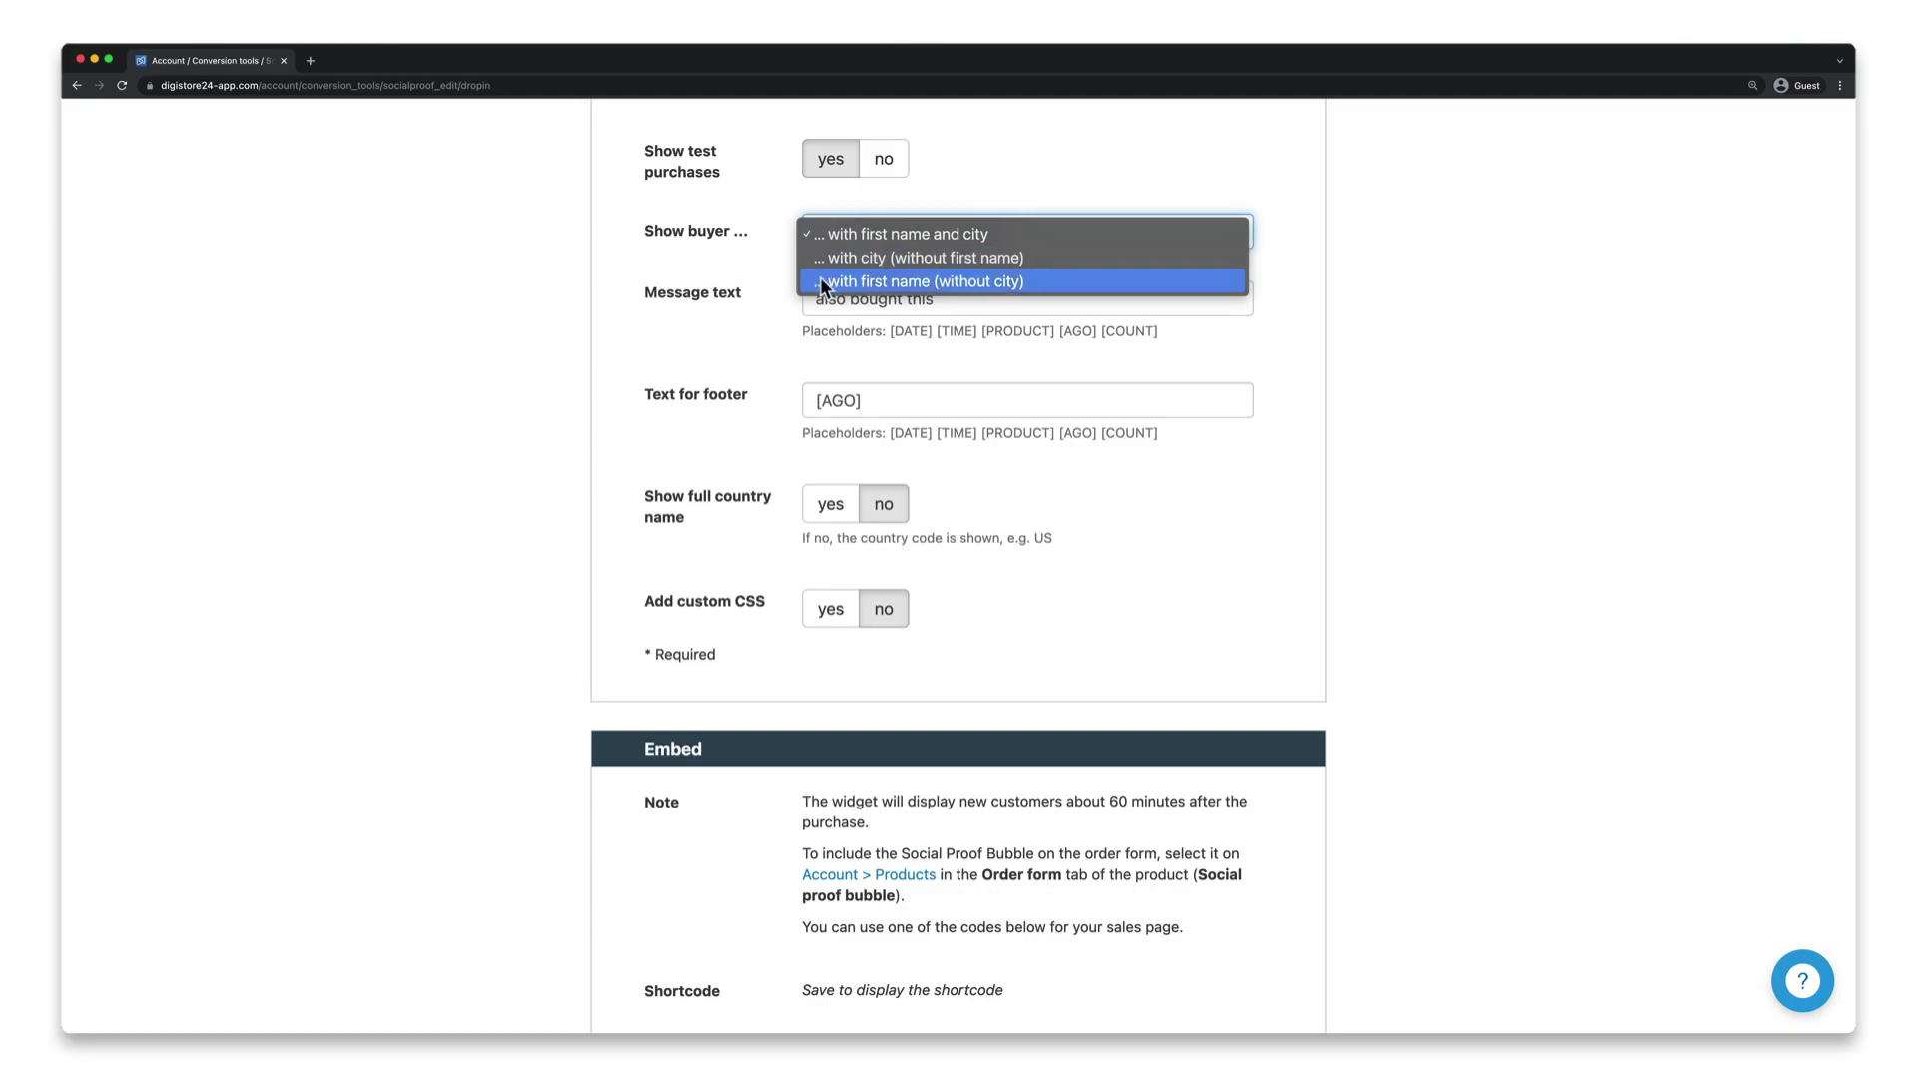
left_click(830, 238)
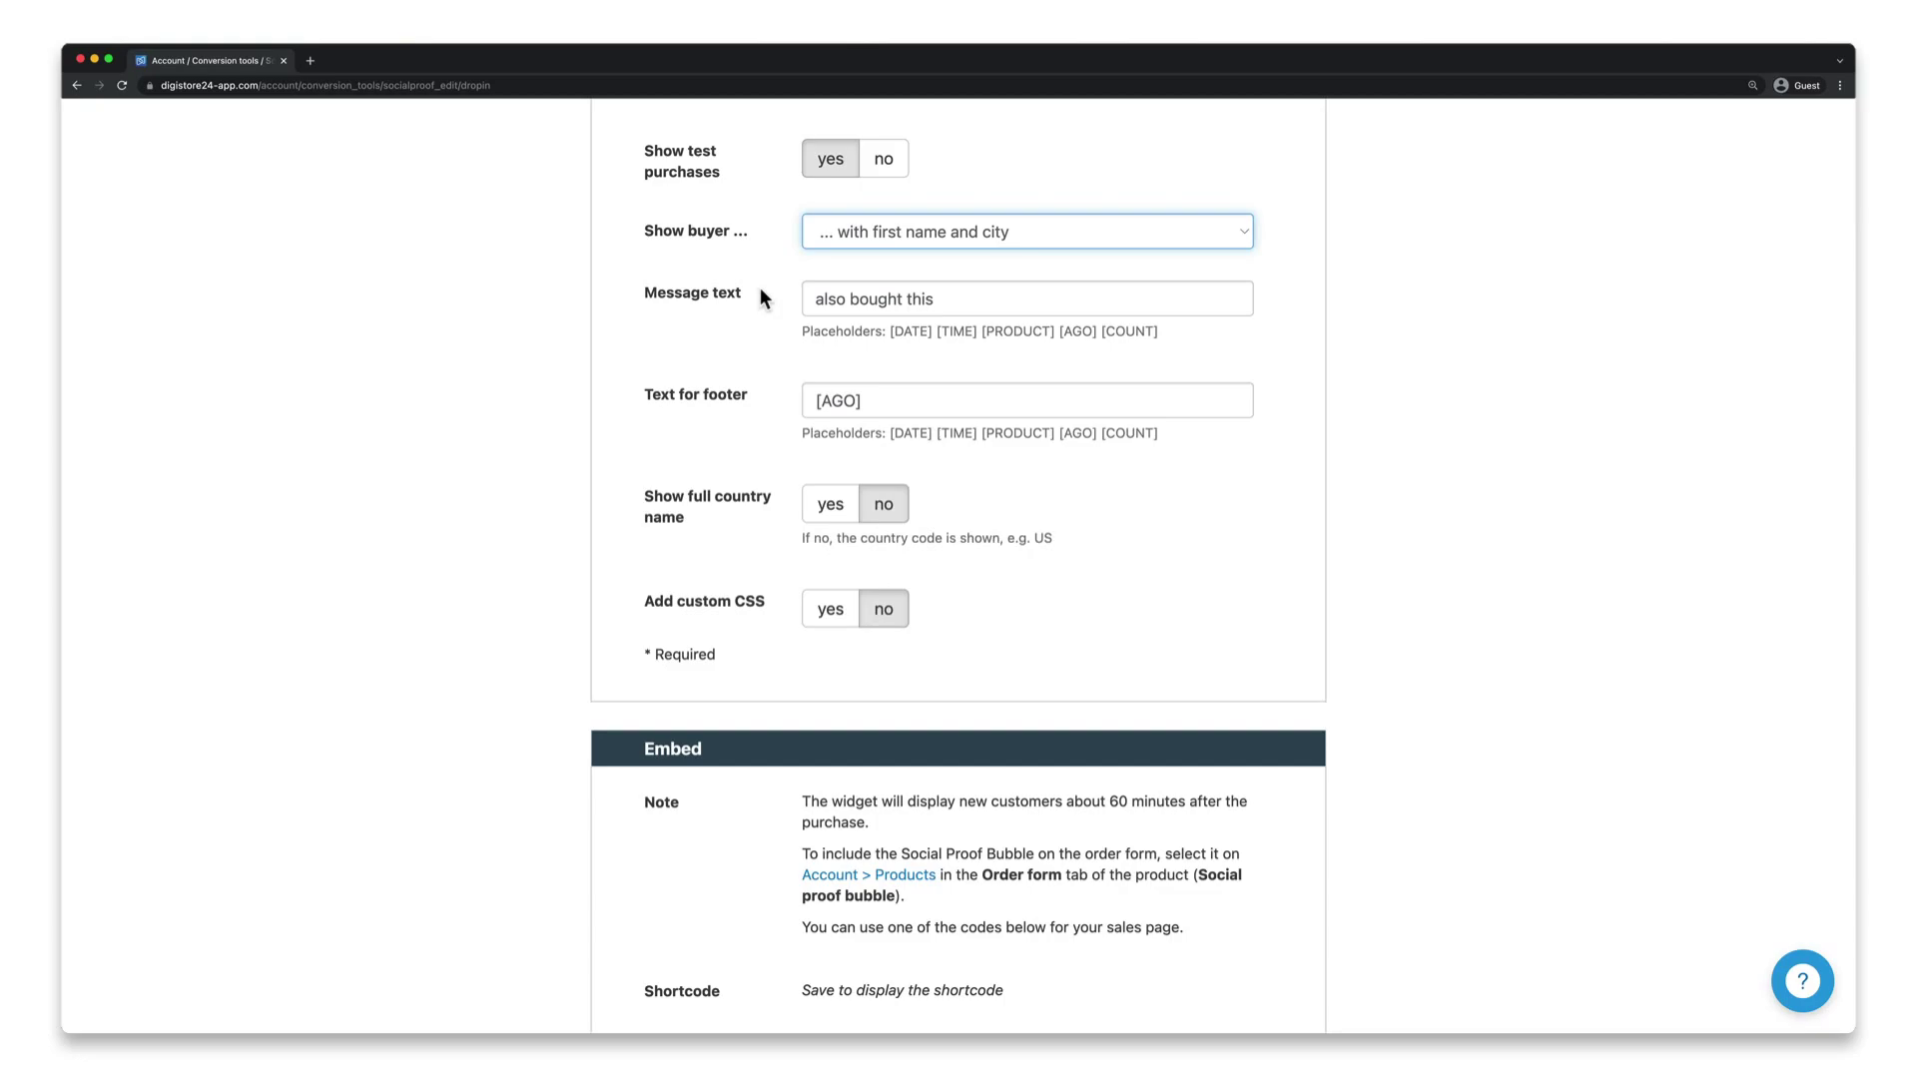
left_click_drag(889, 330, 1155, 328)
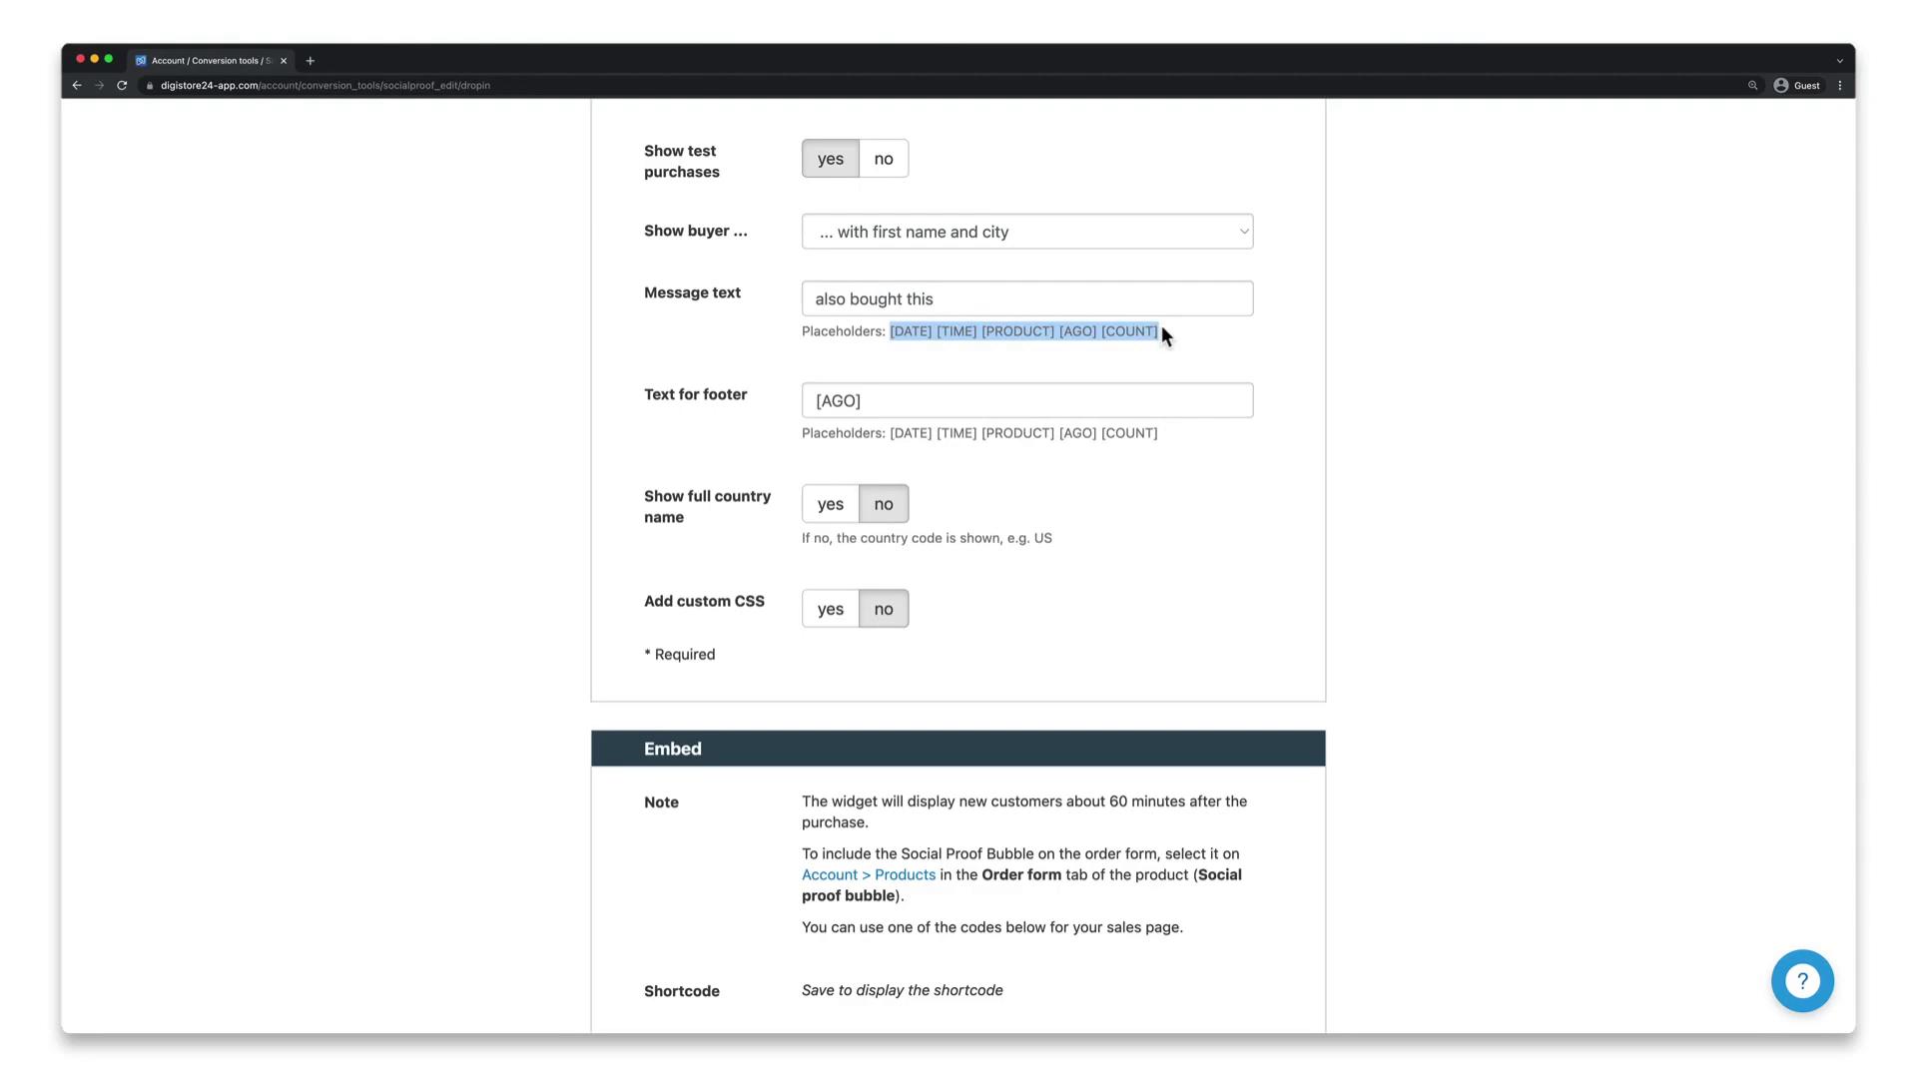
left_click(1161, 327)
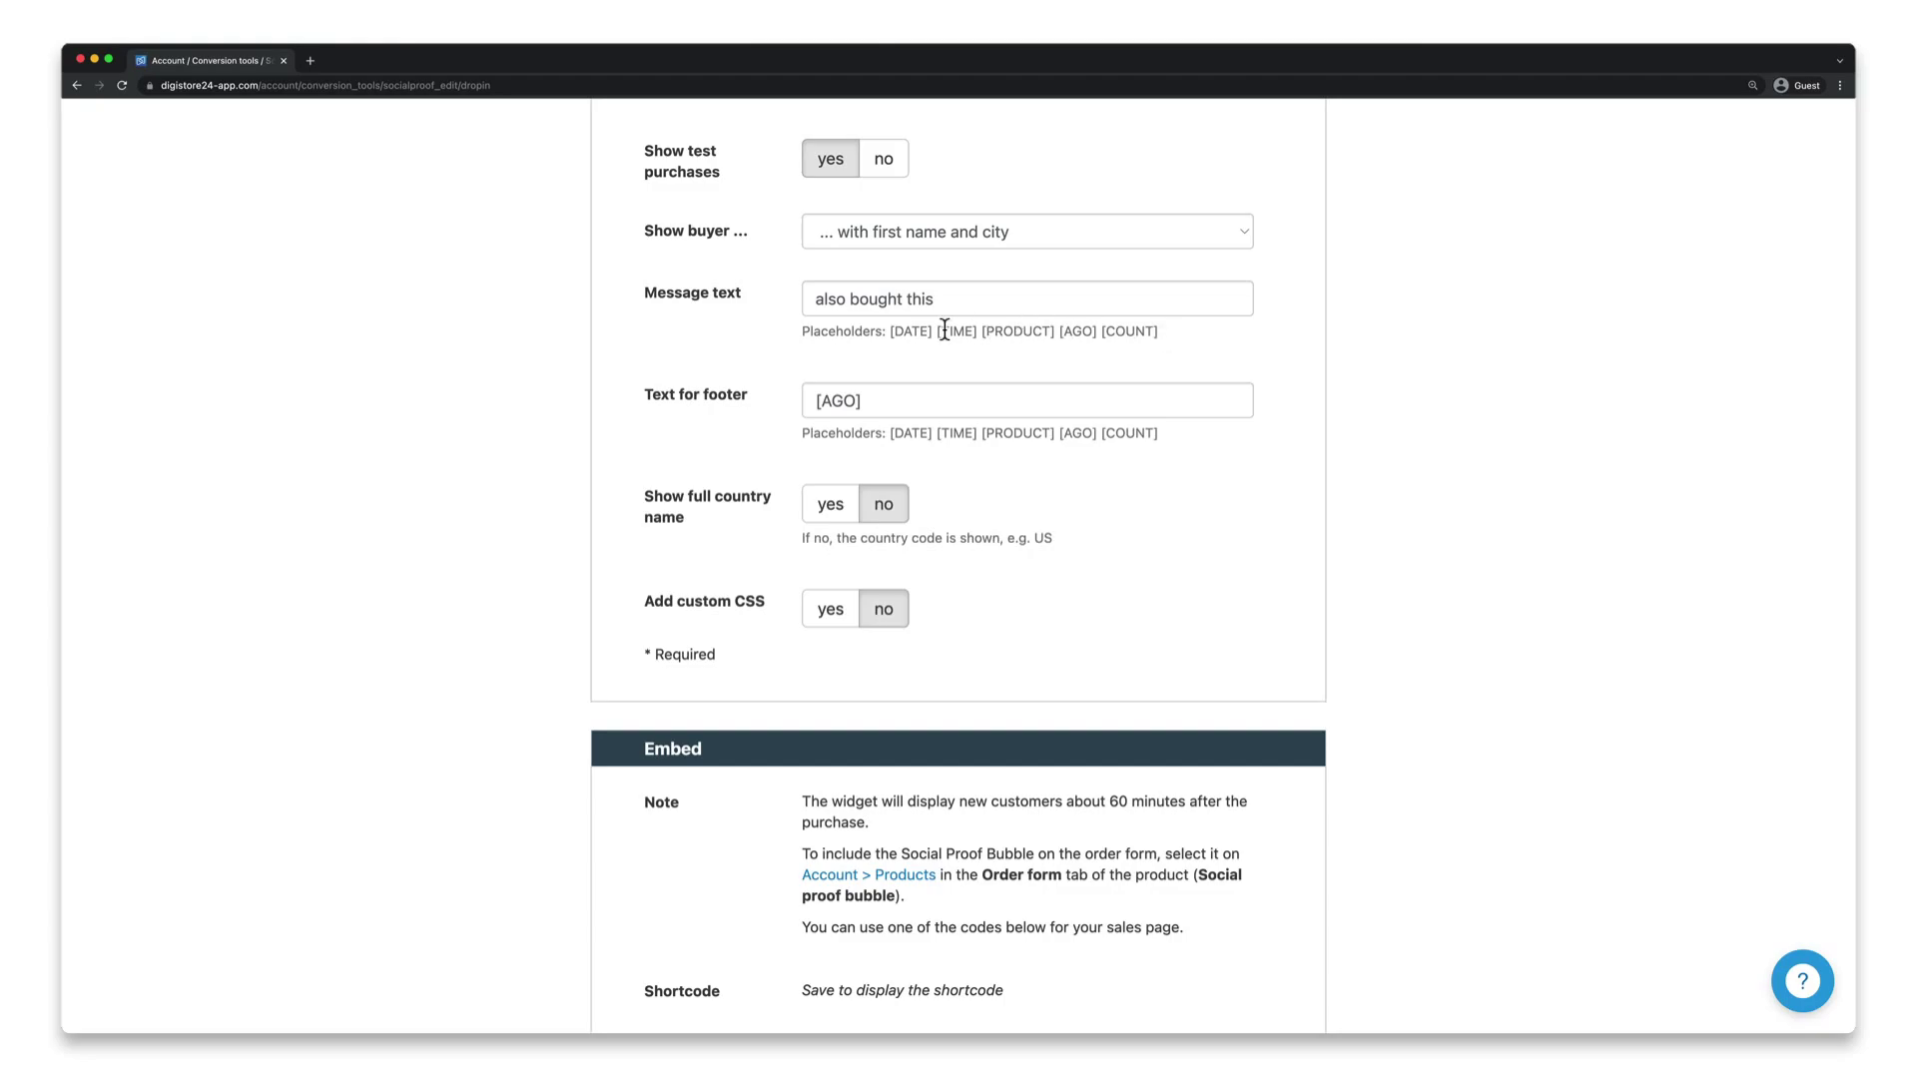
left_click_drag(932, 331, 891, 331)
- Set Show full country name to no so the country code shows, and switch custom CSS on
left_click(852, 350)
left_click(834, 507)
left_click(839, 520)
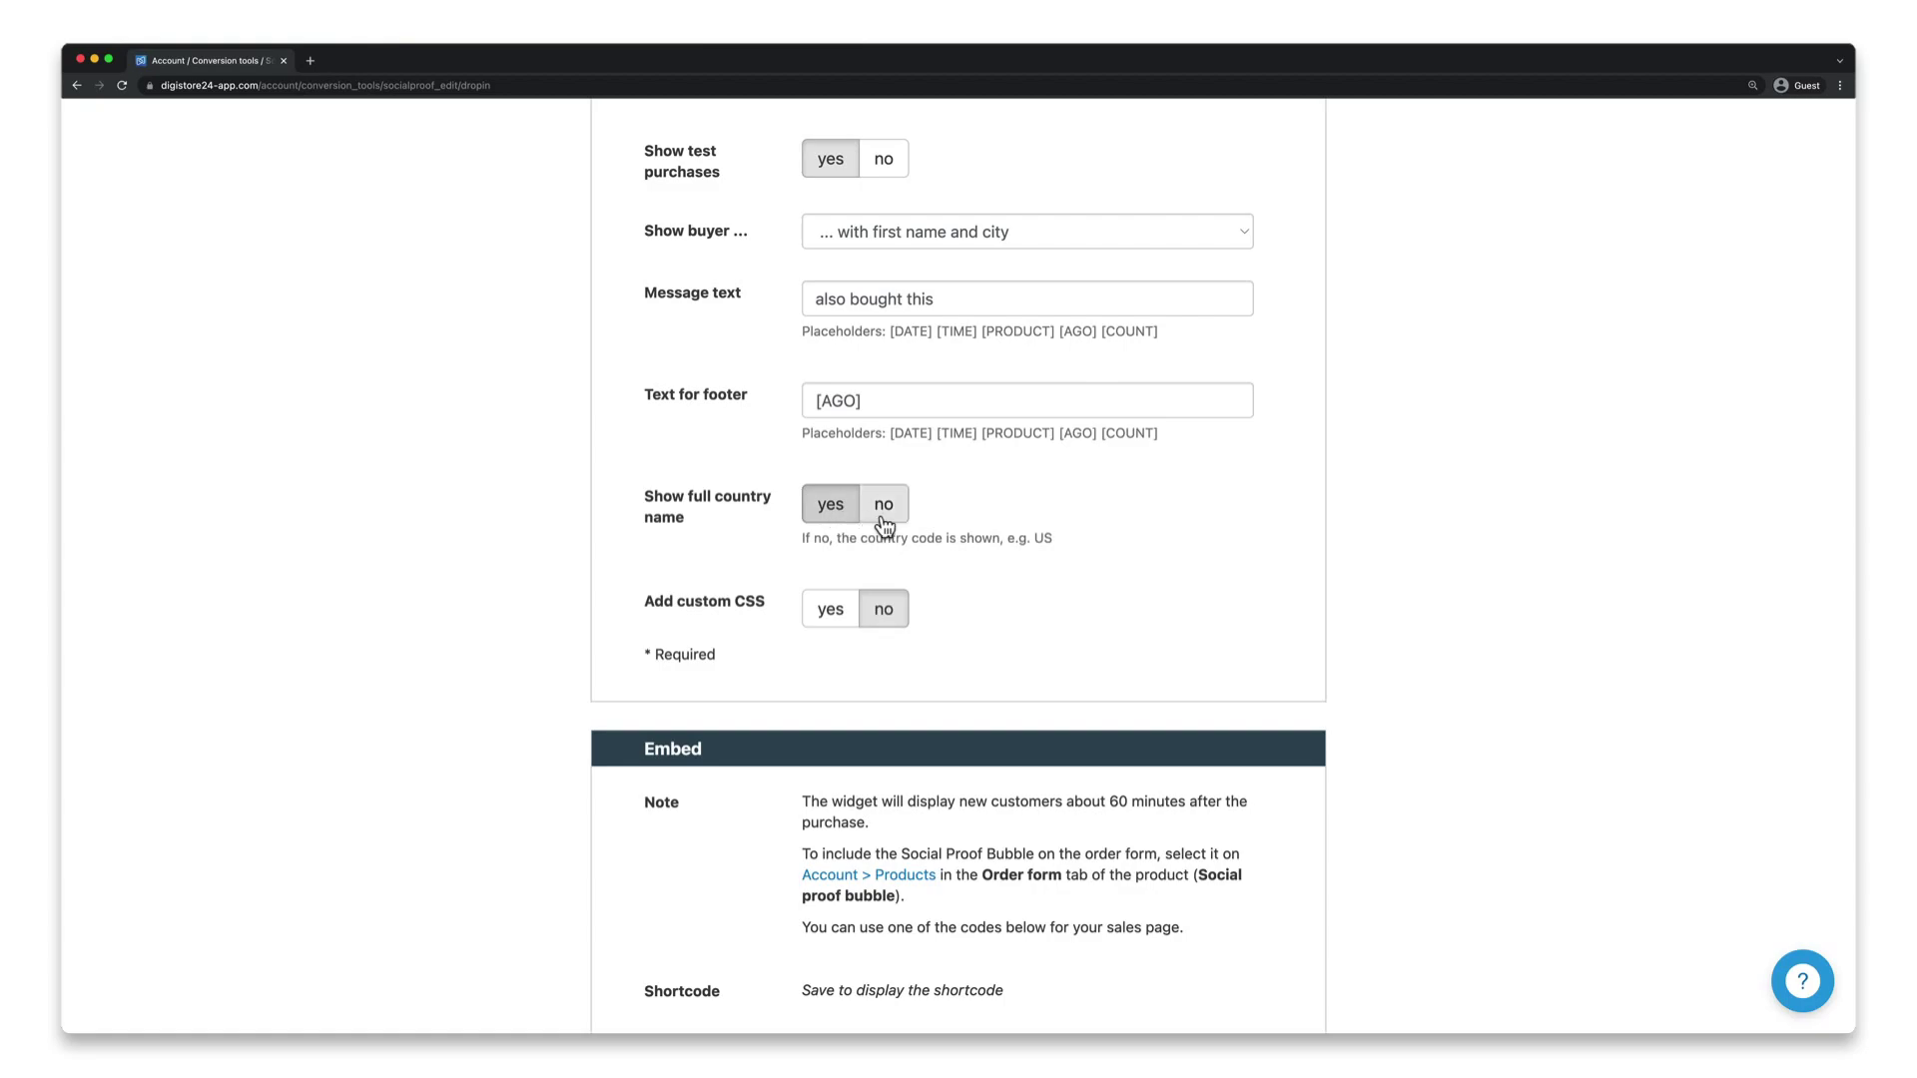
left_click(883, 523)
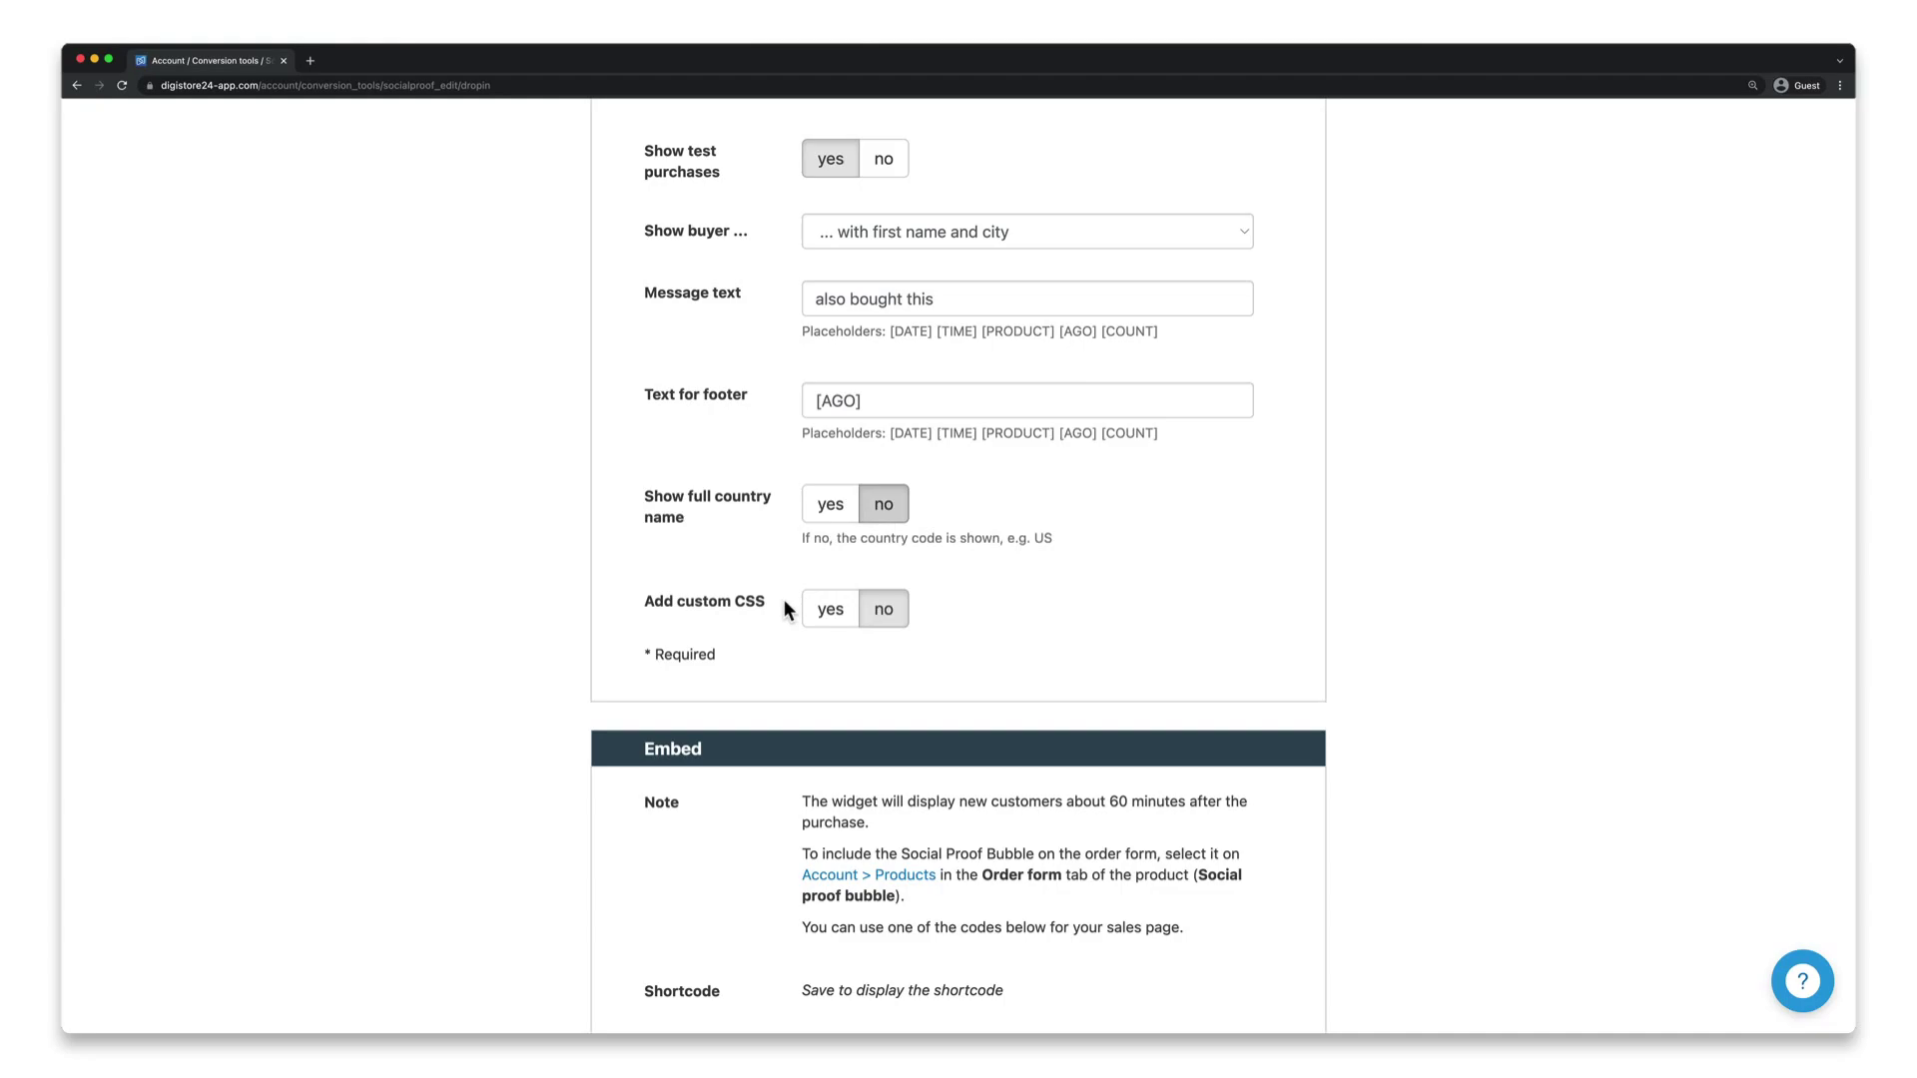
left_click(812, 619)
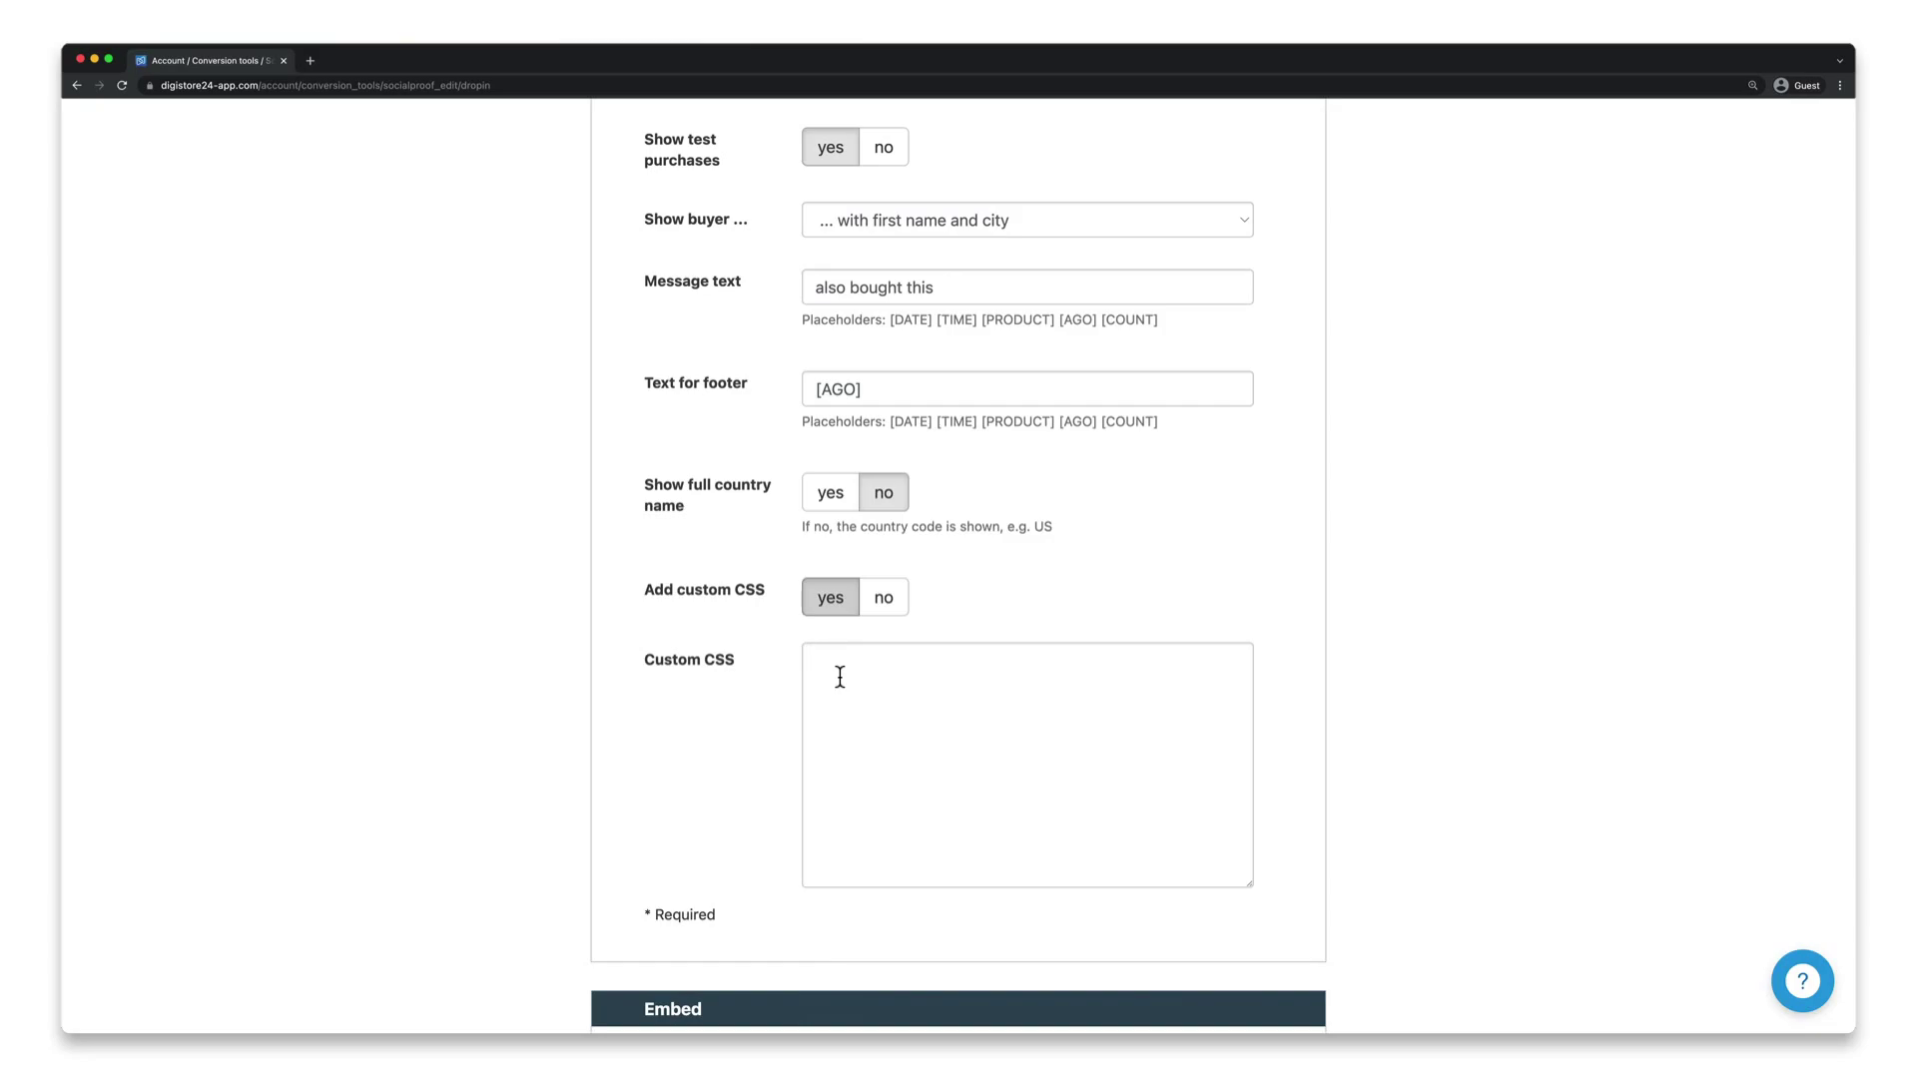
- Turn custom CSS back off and save the SOCIAL BUBBLE widget
left_click(877, 605)
scroll(878, 611, "down", 5)
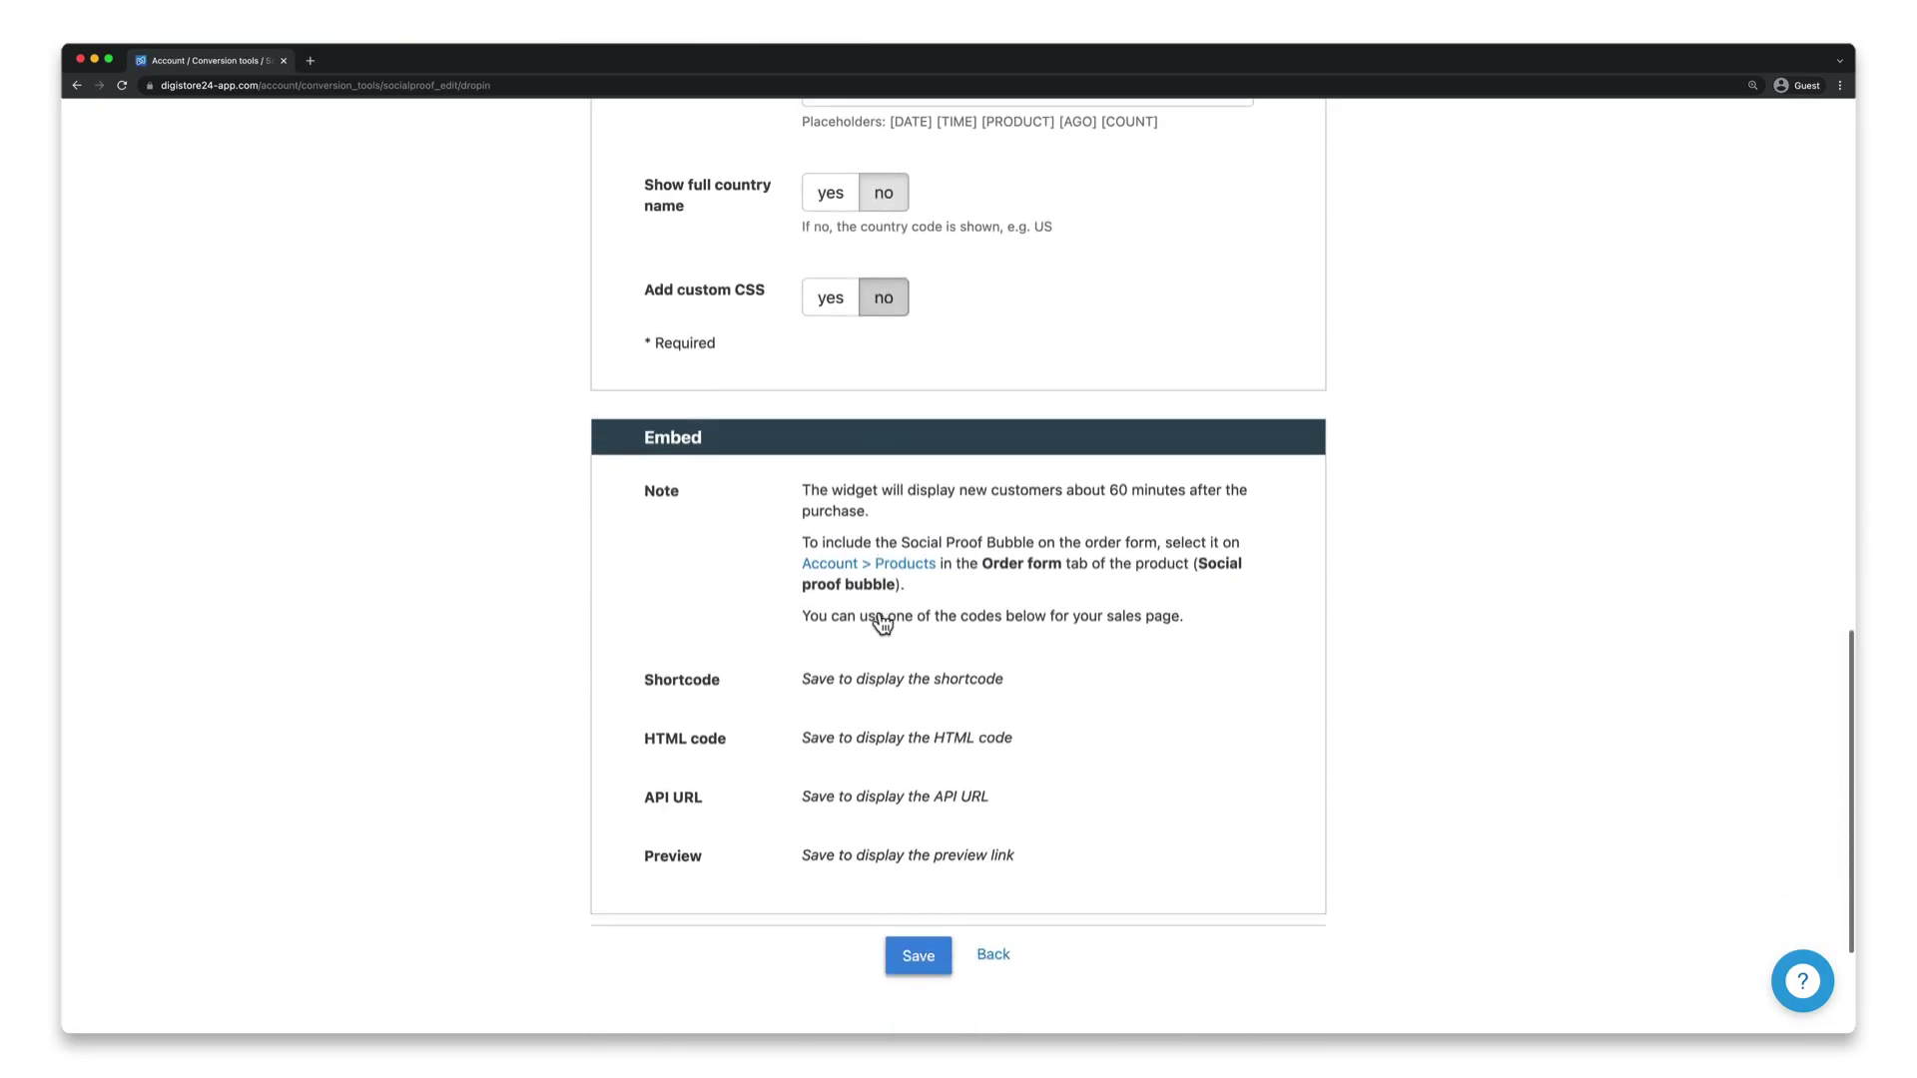
left_click(932, 788)
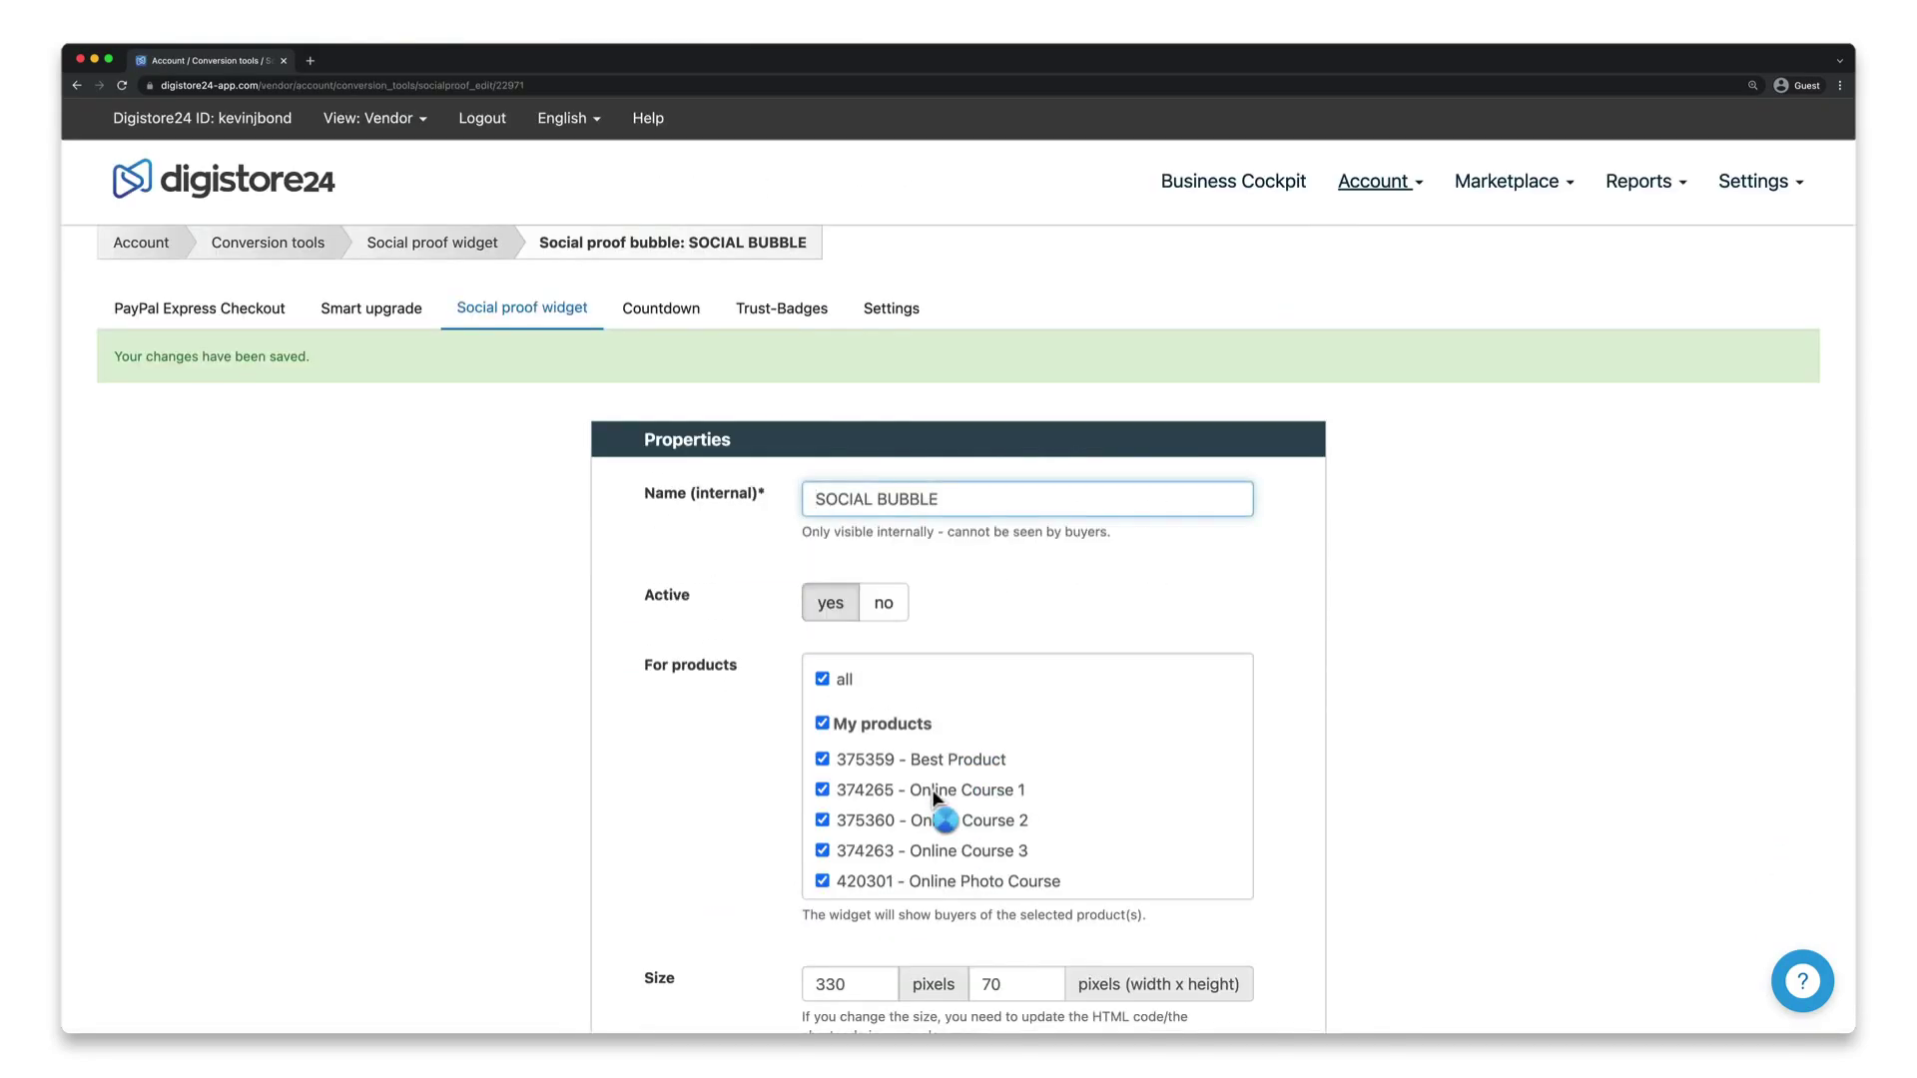
- Copy the widget's generated embed HTML code from the Embed section
scroll(932, 796, "down", 15)
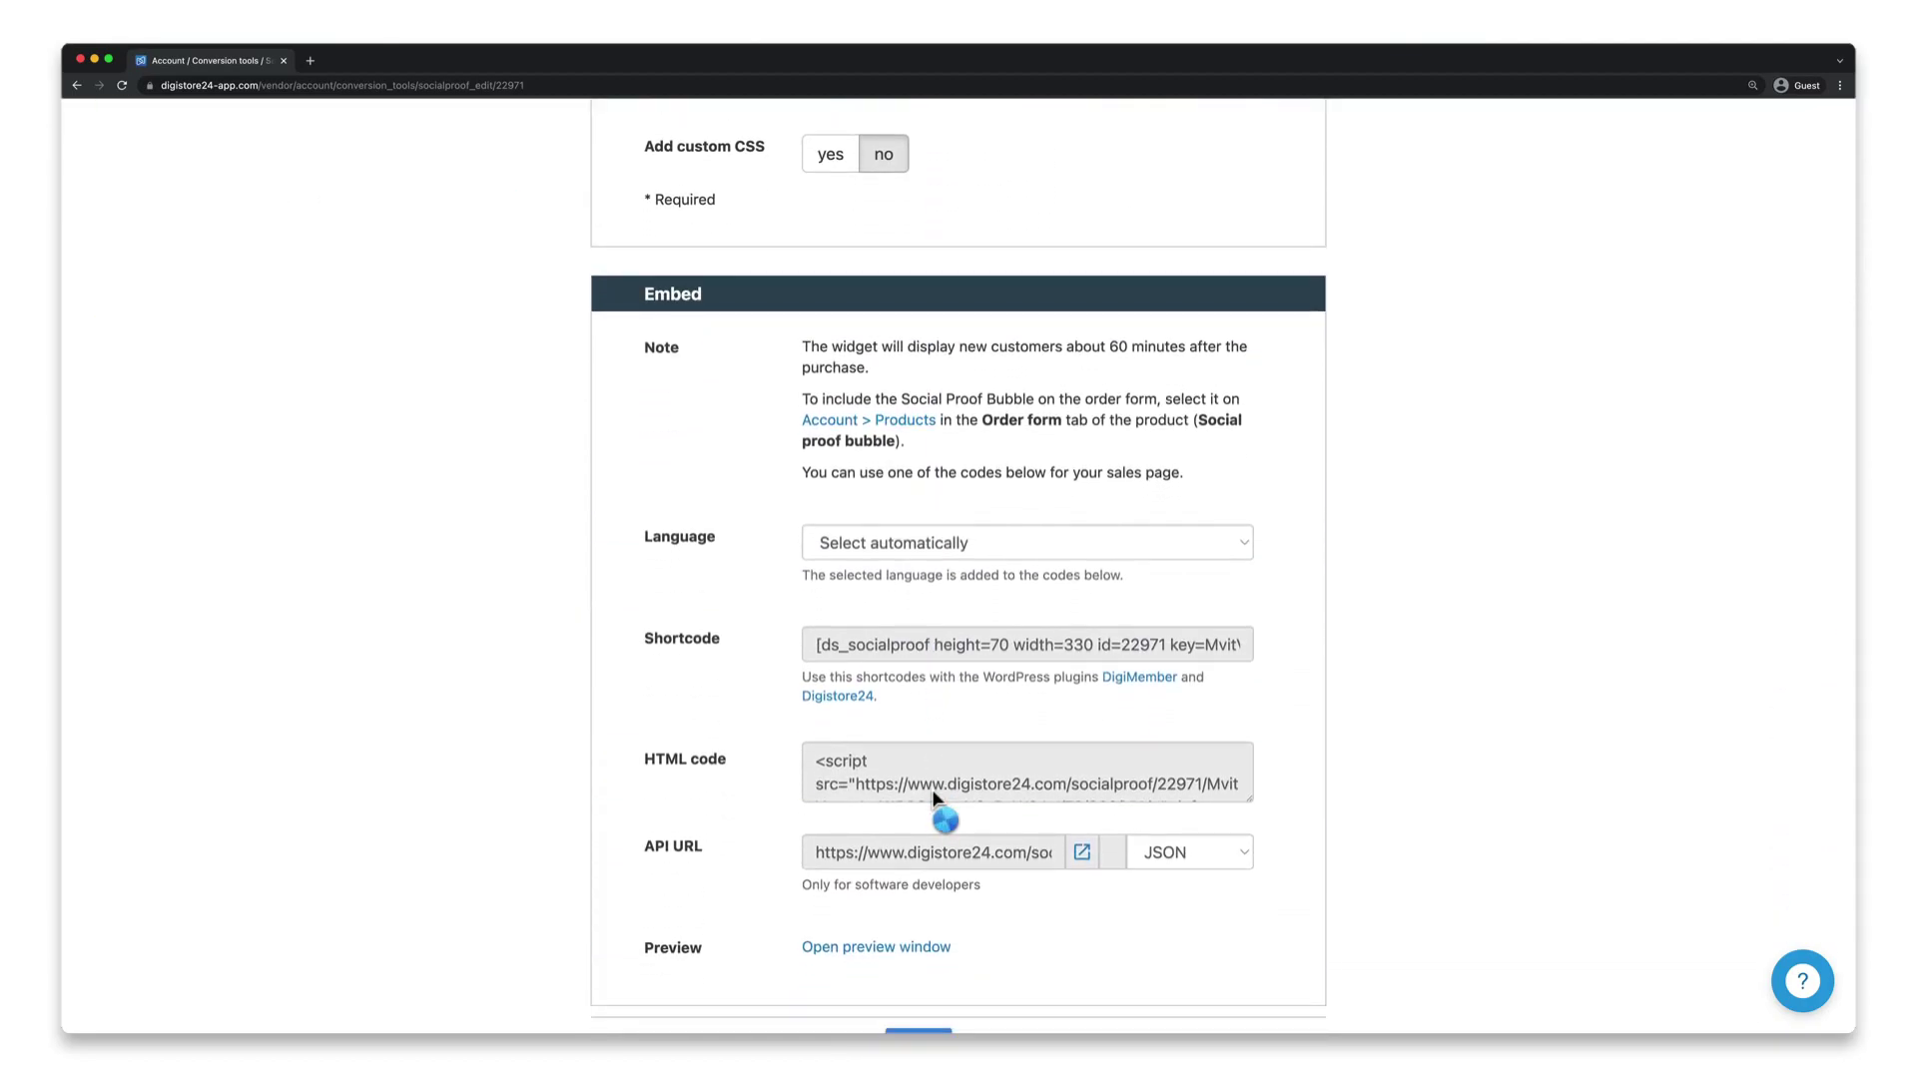
left_click(938, 799)
right_click(944, 799)
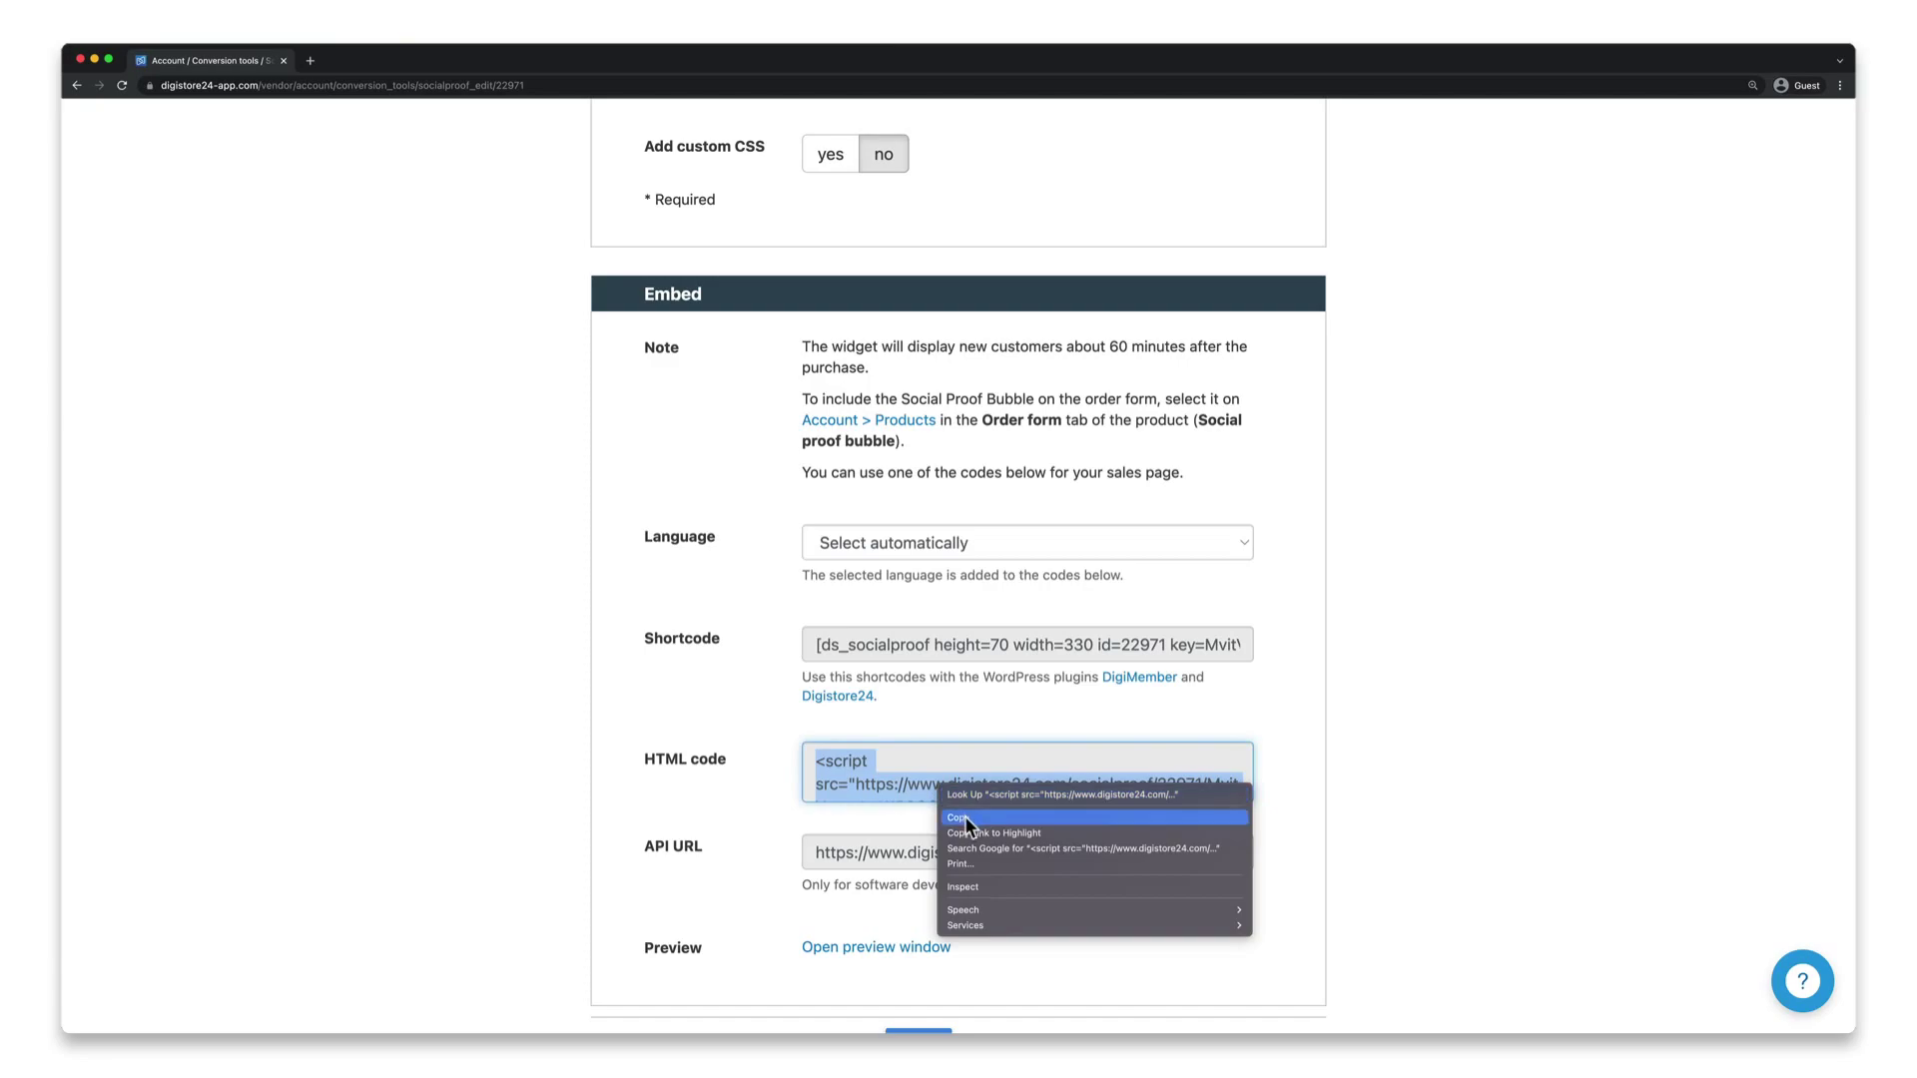
left_click(967, 821)
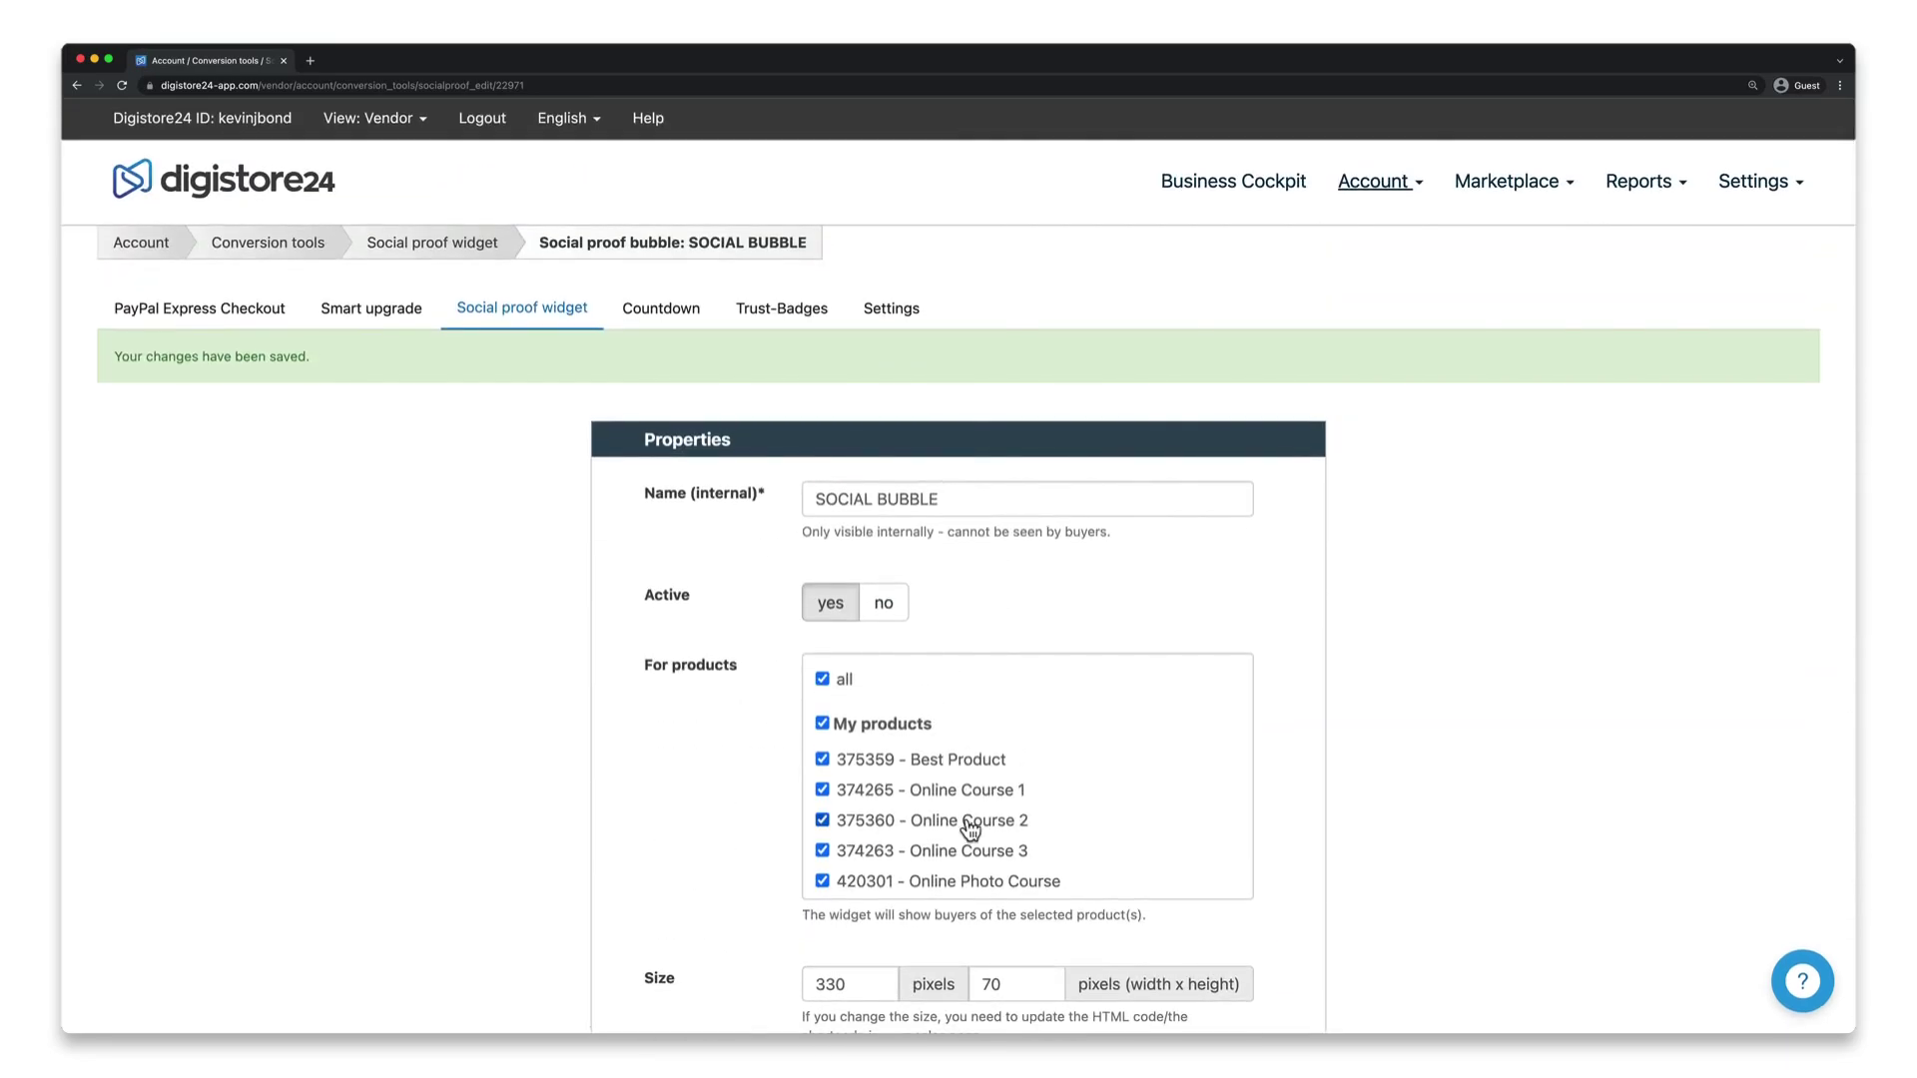
- Open the Online Photo Course product's Order form settings from Account > Products
mouse_move(1380, 204)
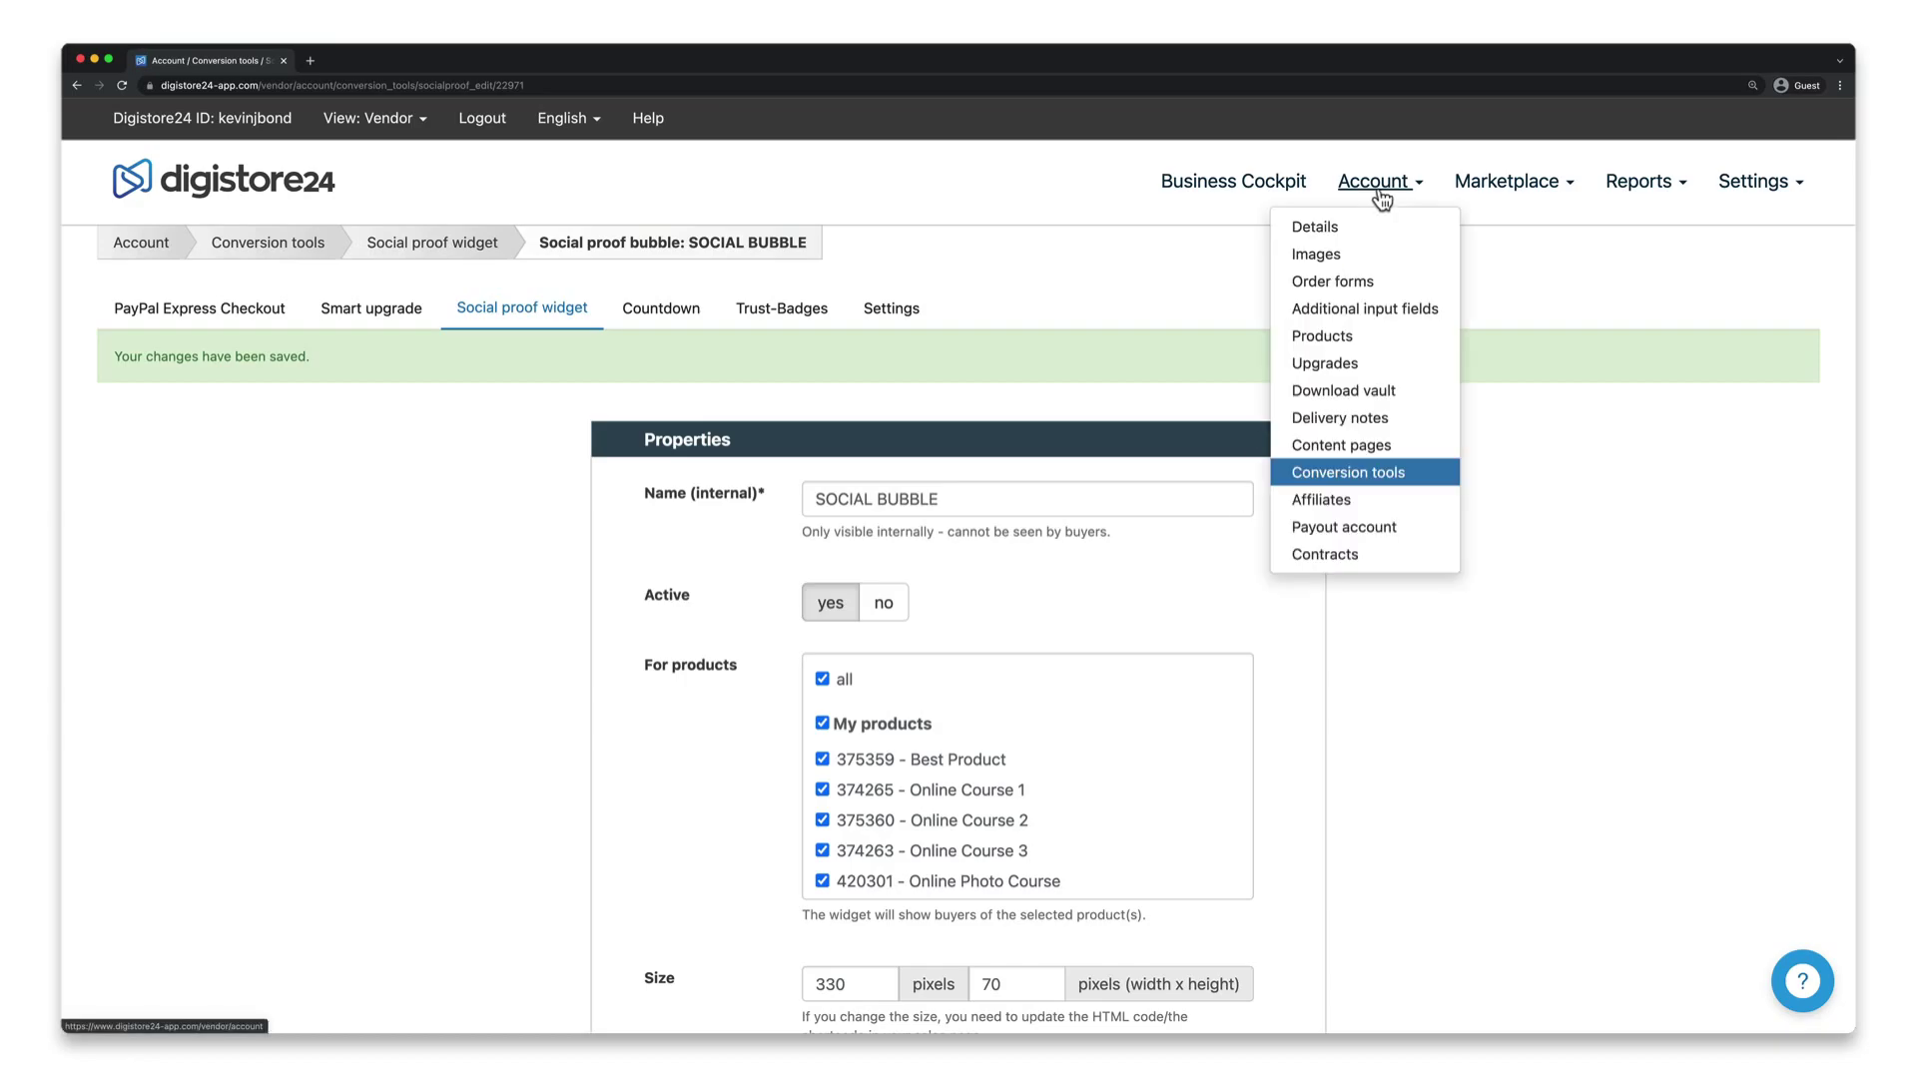
left_click(1362, 338)
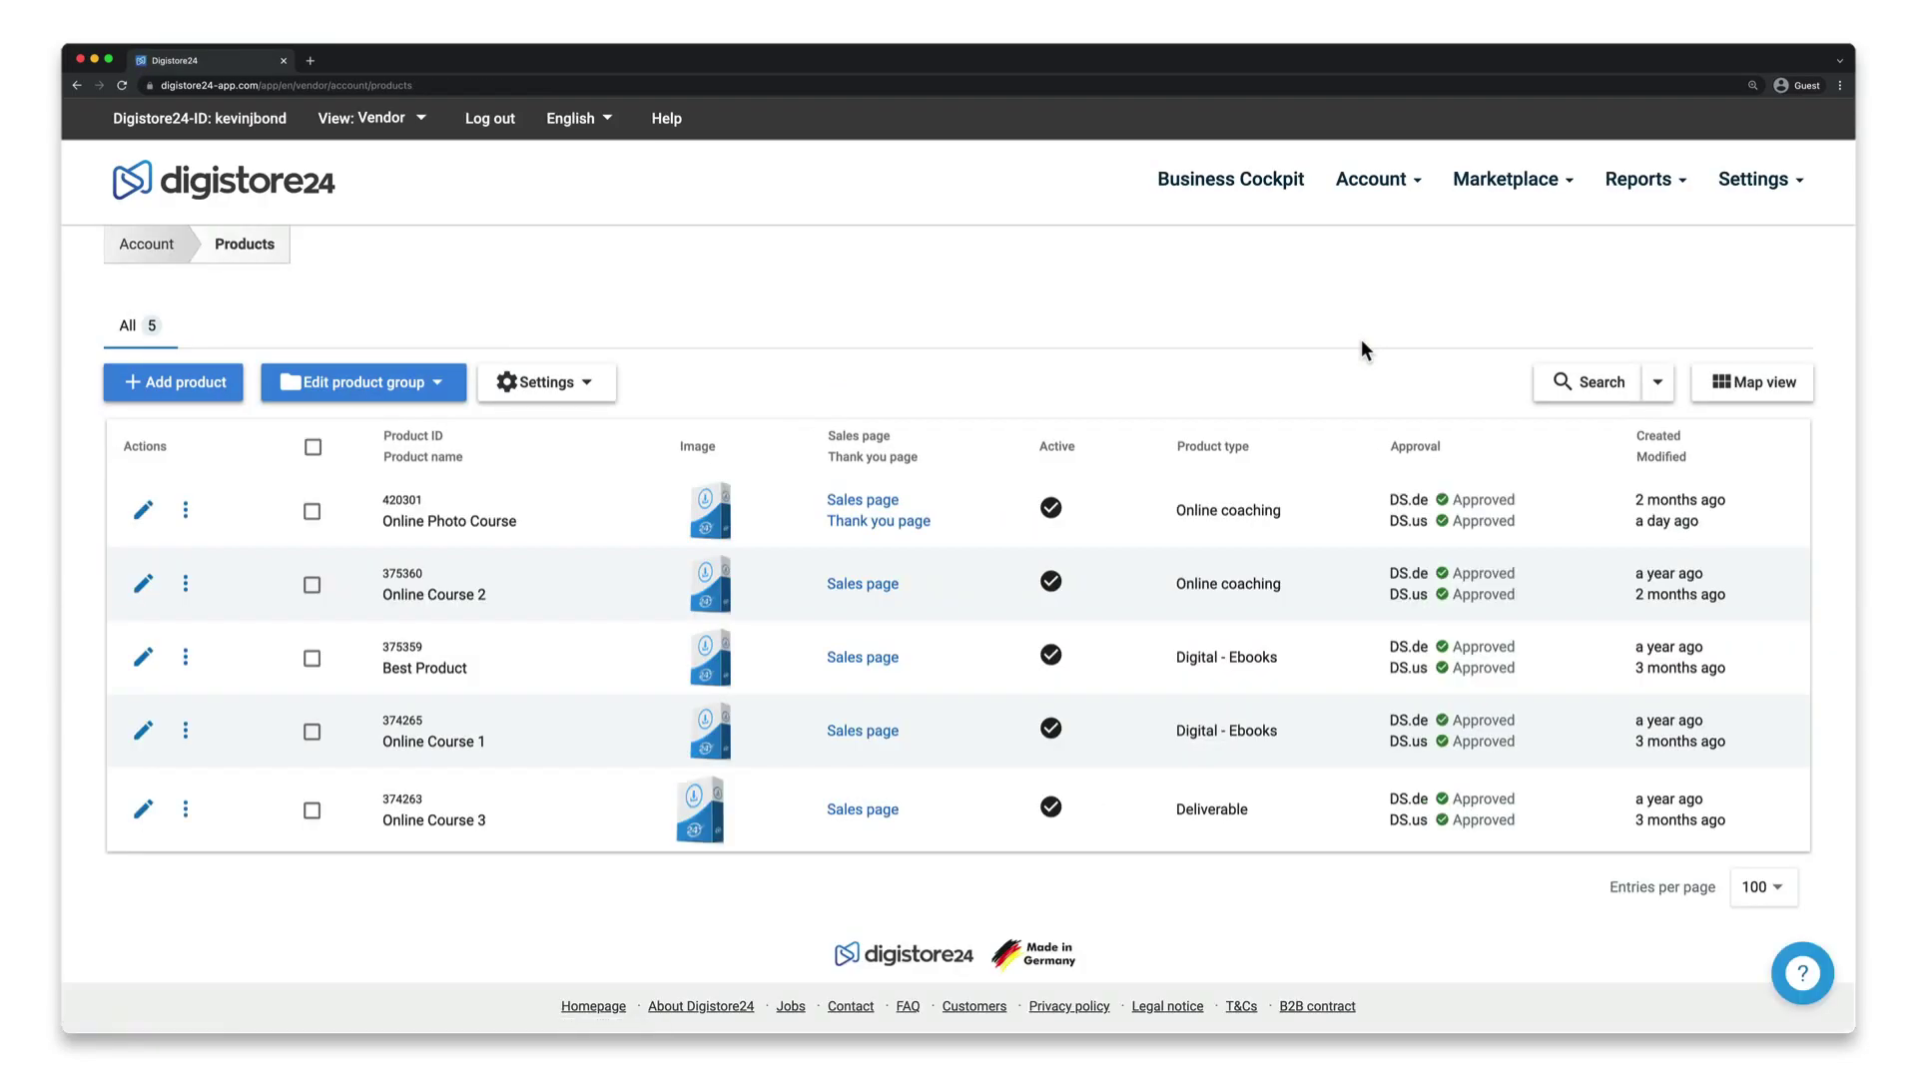
left_click(146, 512)
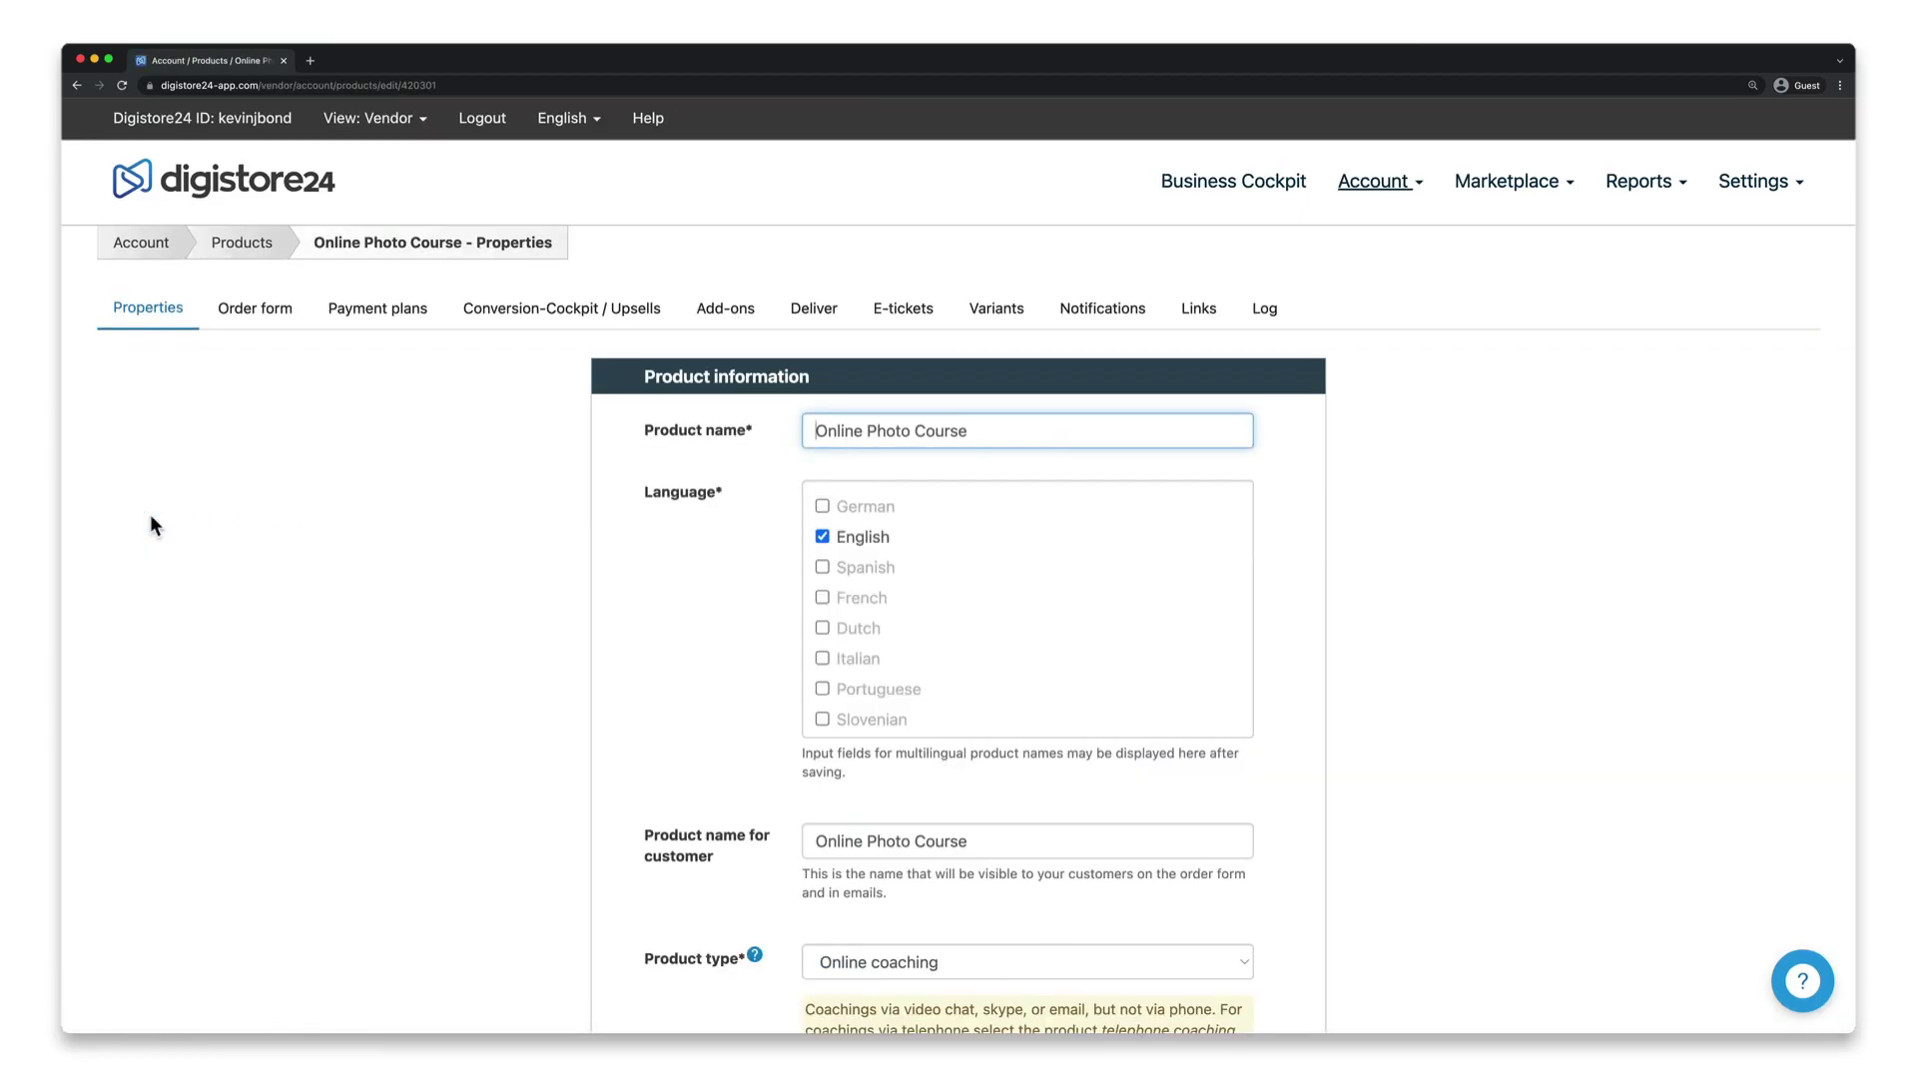
left_click(264, 325)
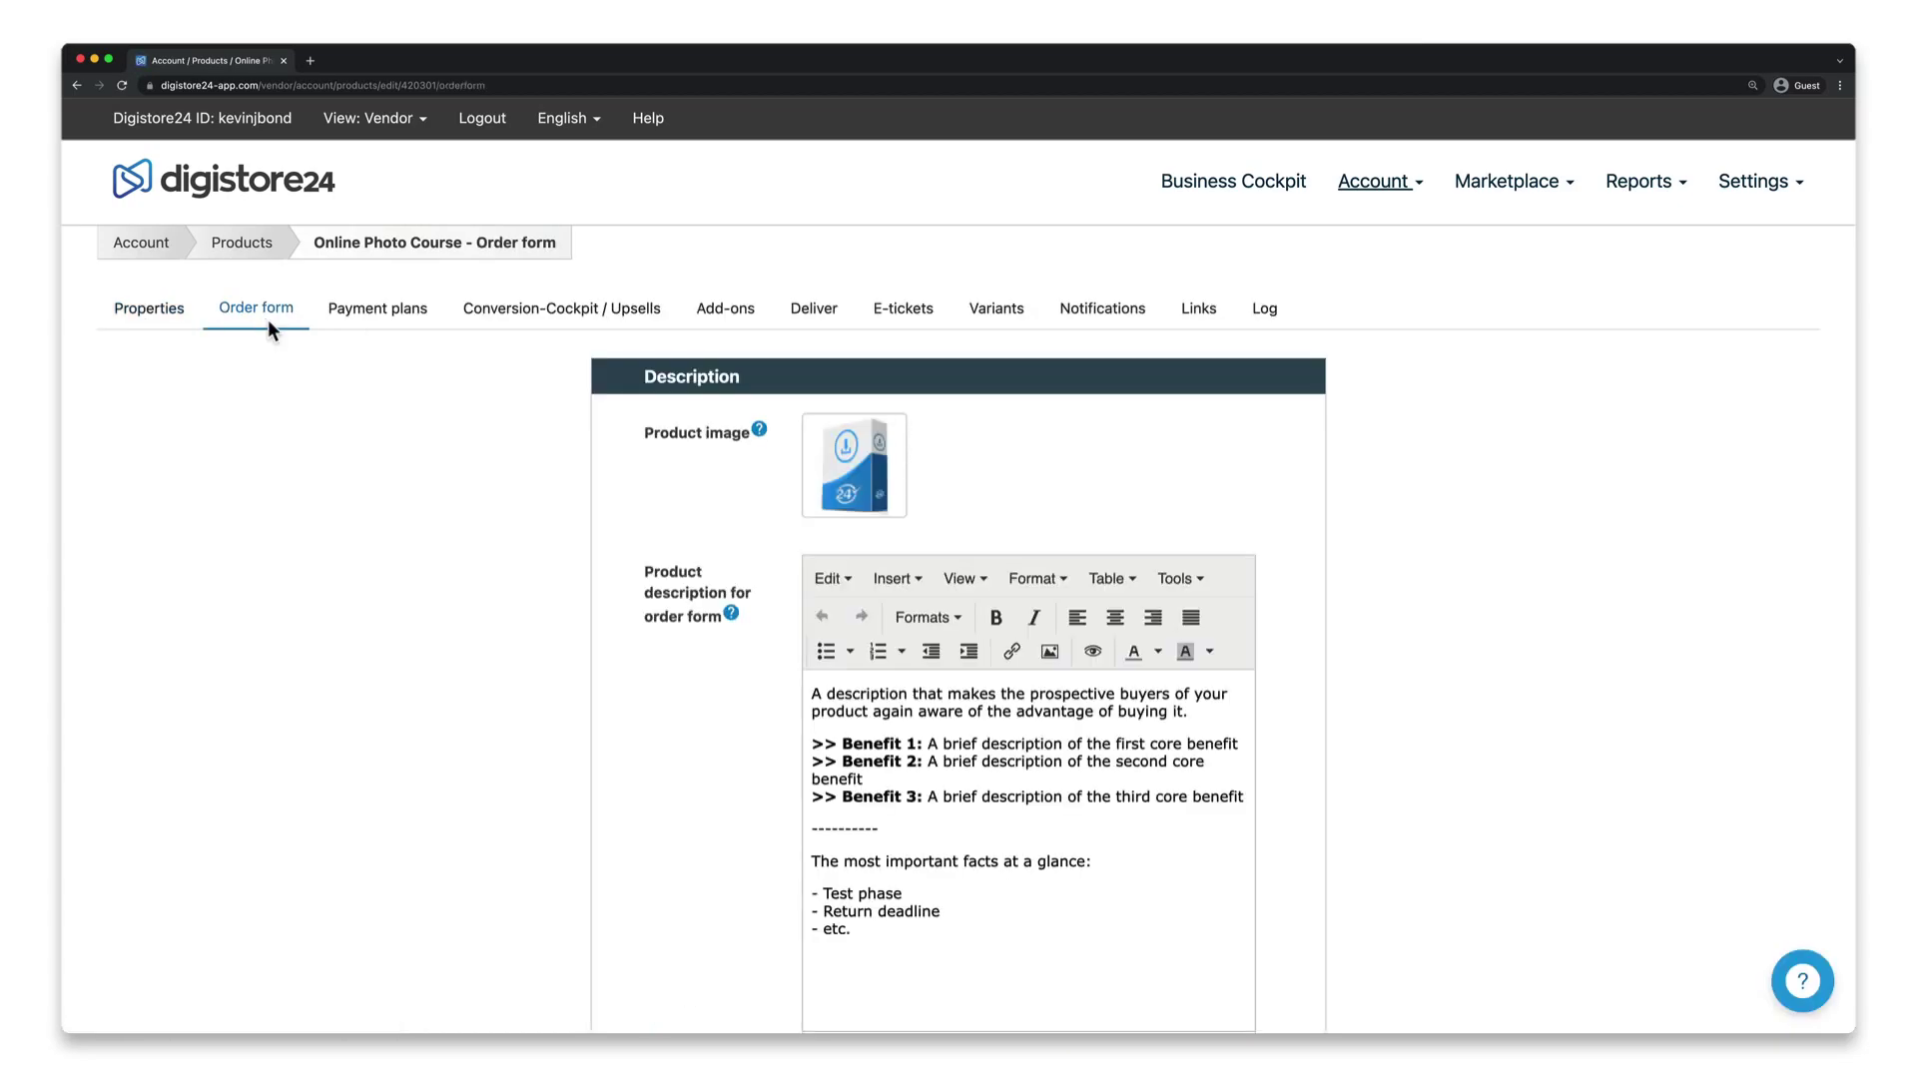
- Choose 22971 - SOCIAL BUBBLE as the social proof bubble and save the order form
scroll(620, 602, "down", 15)
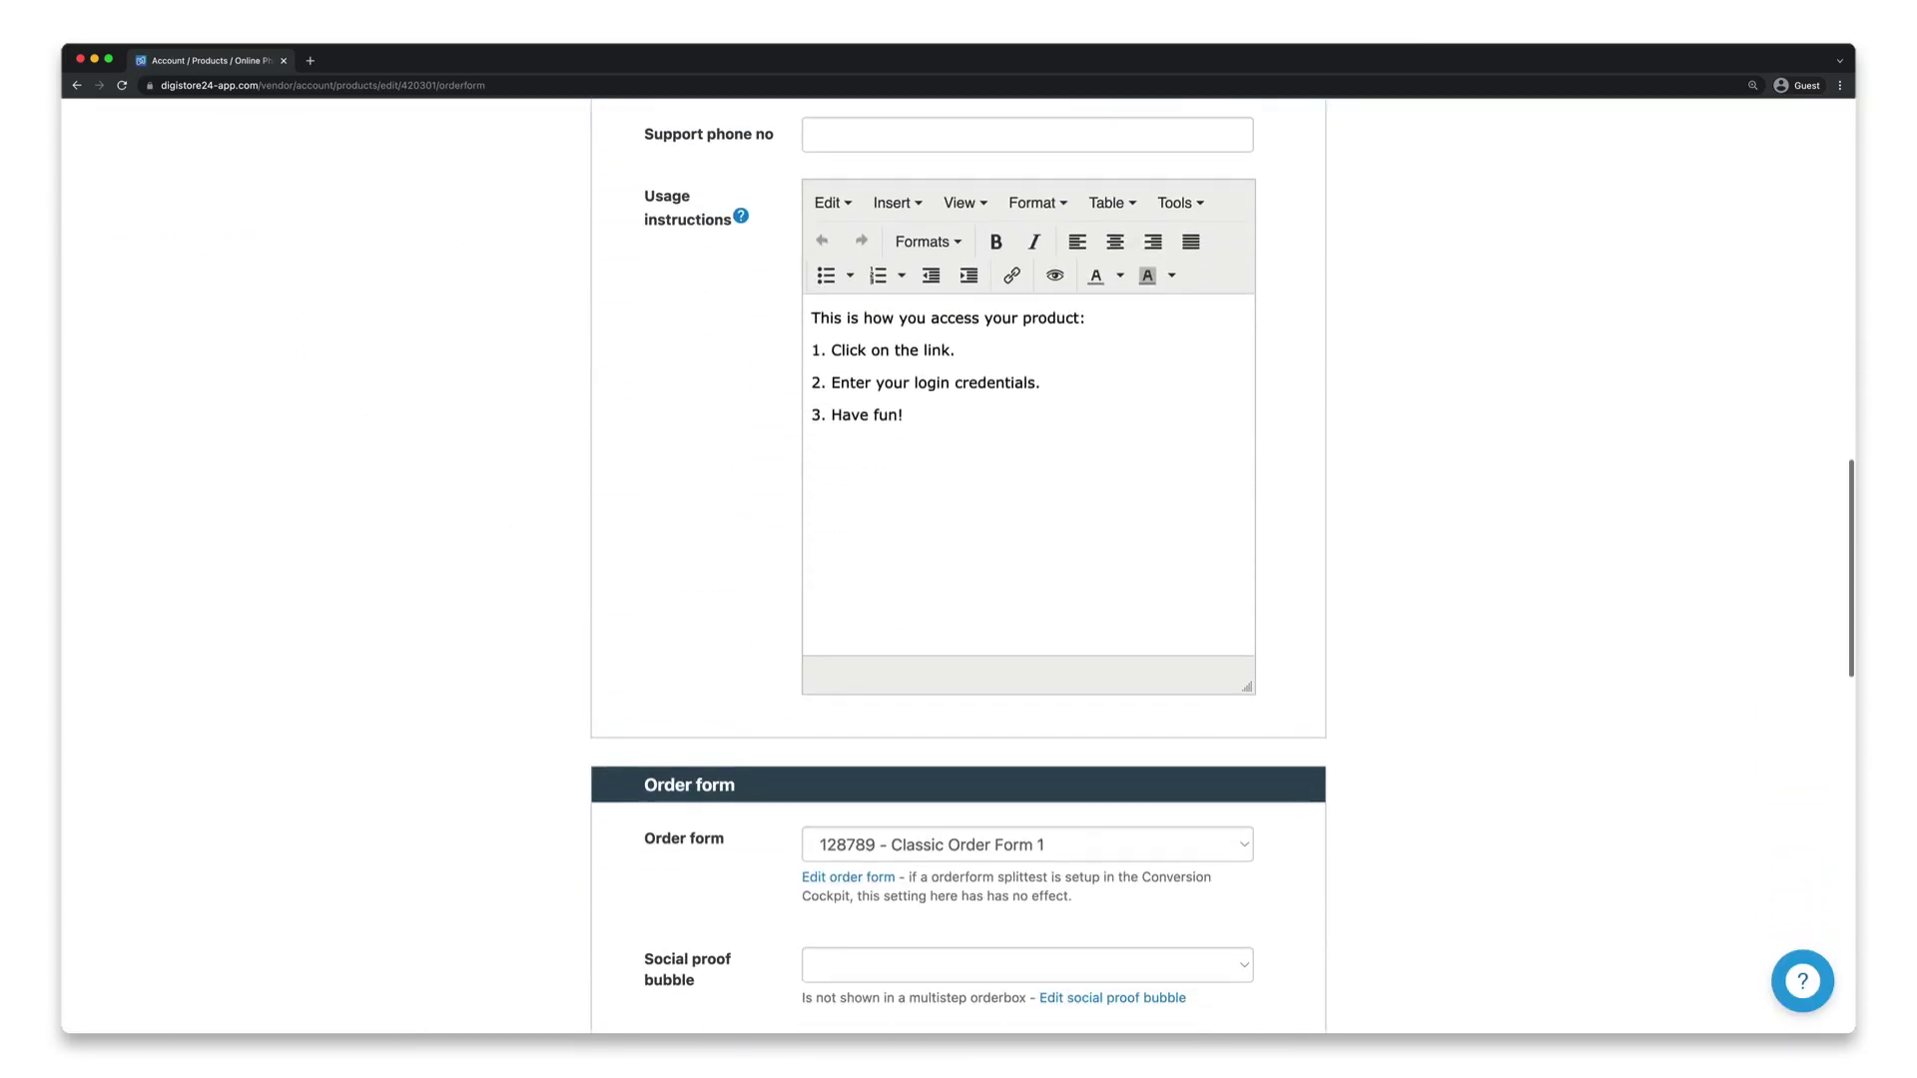
scroll(740, 664, "down", 3)
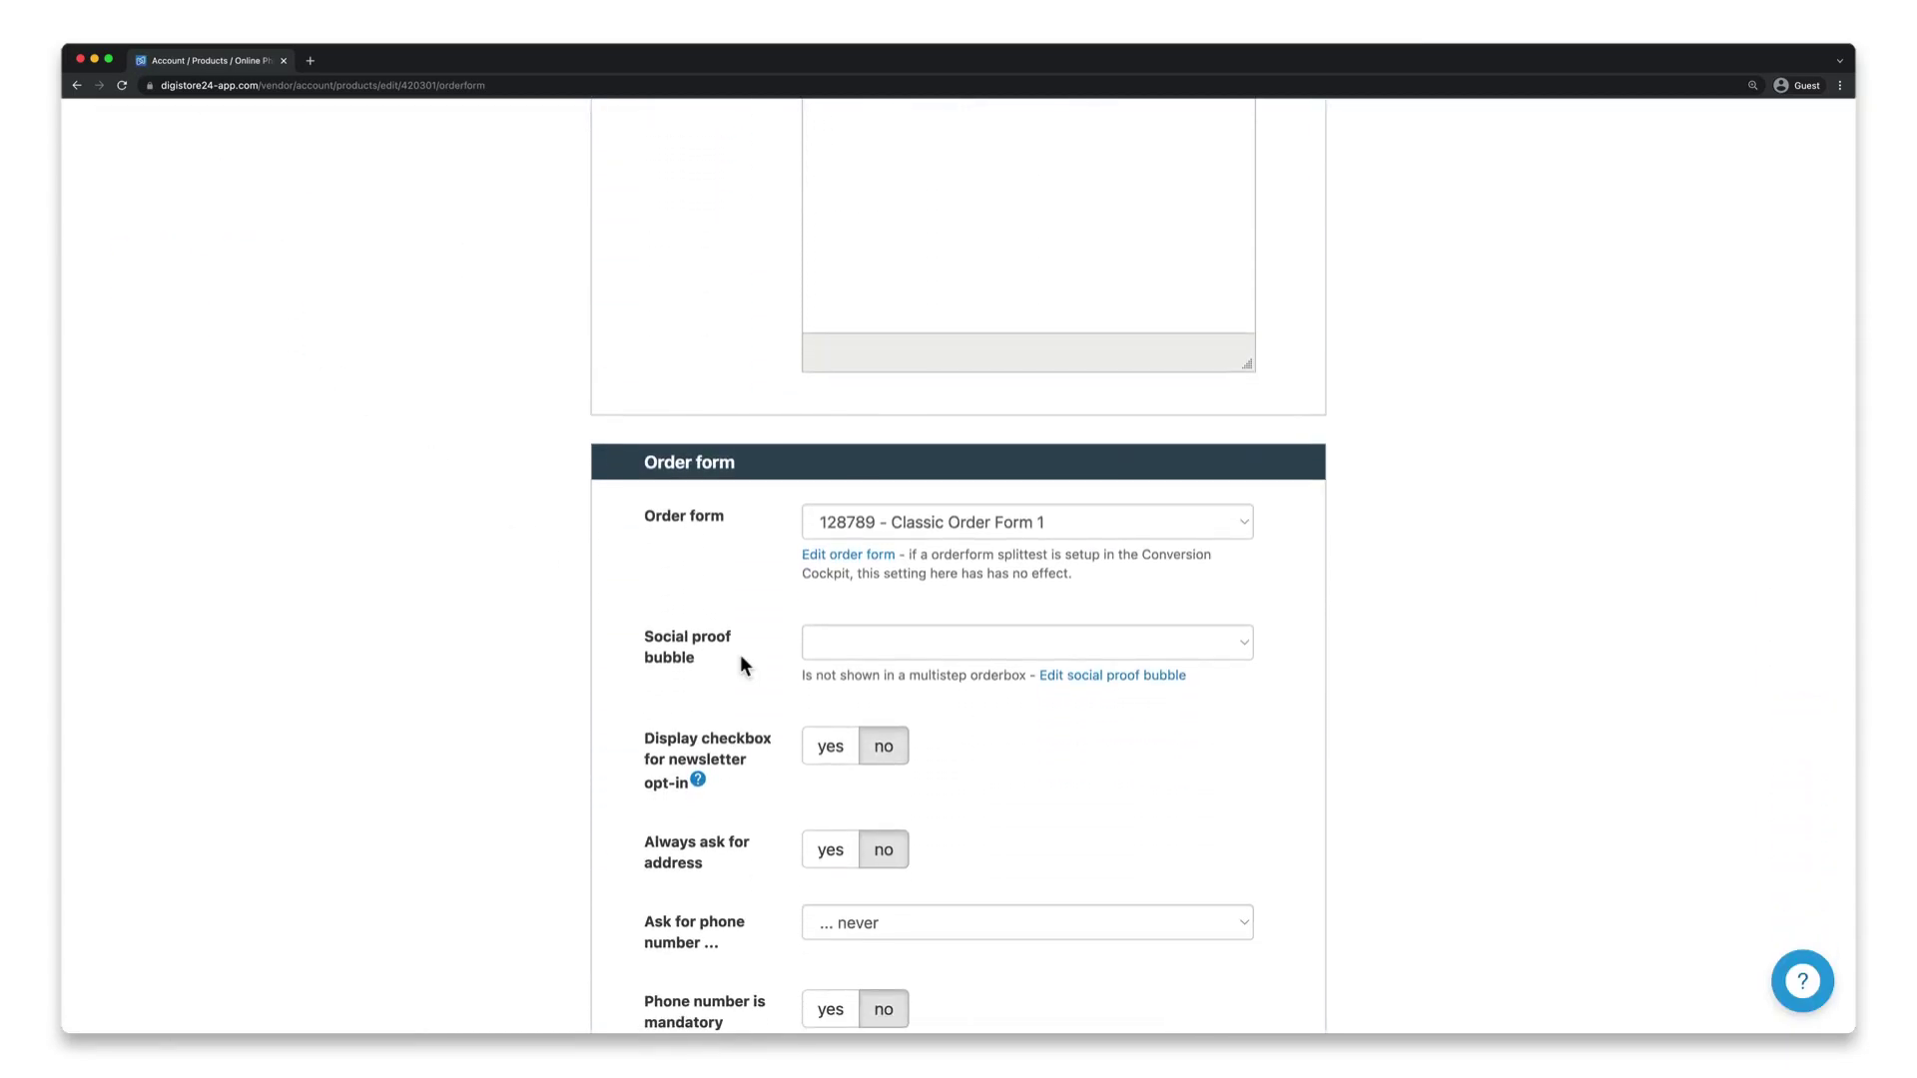
left_click(841, 649)
left_click(865, 667)
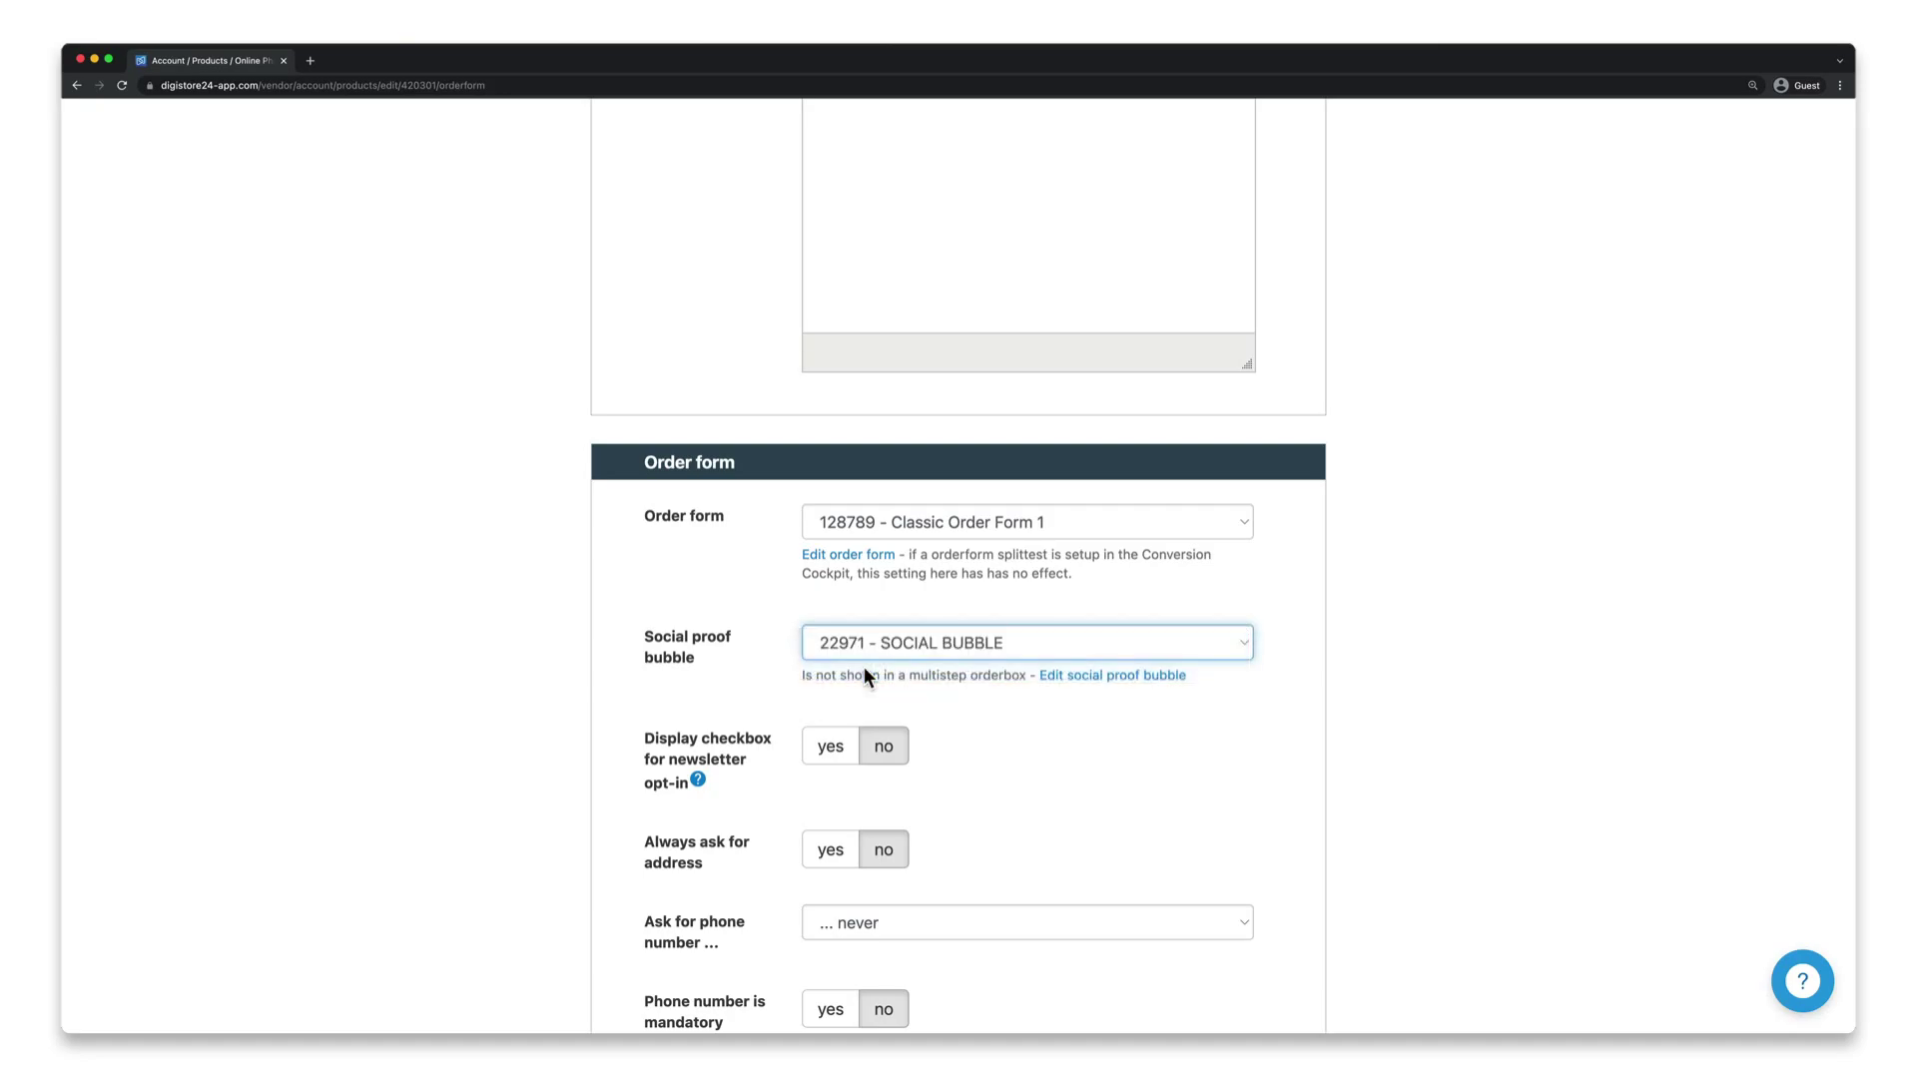
scroll(864, 669, "down", 10)
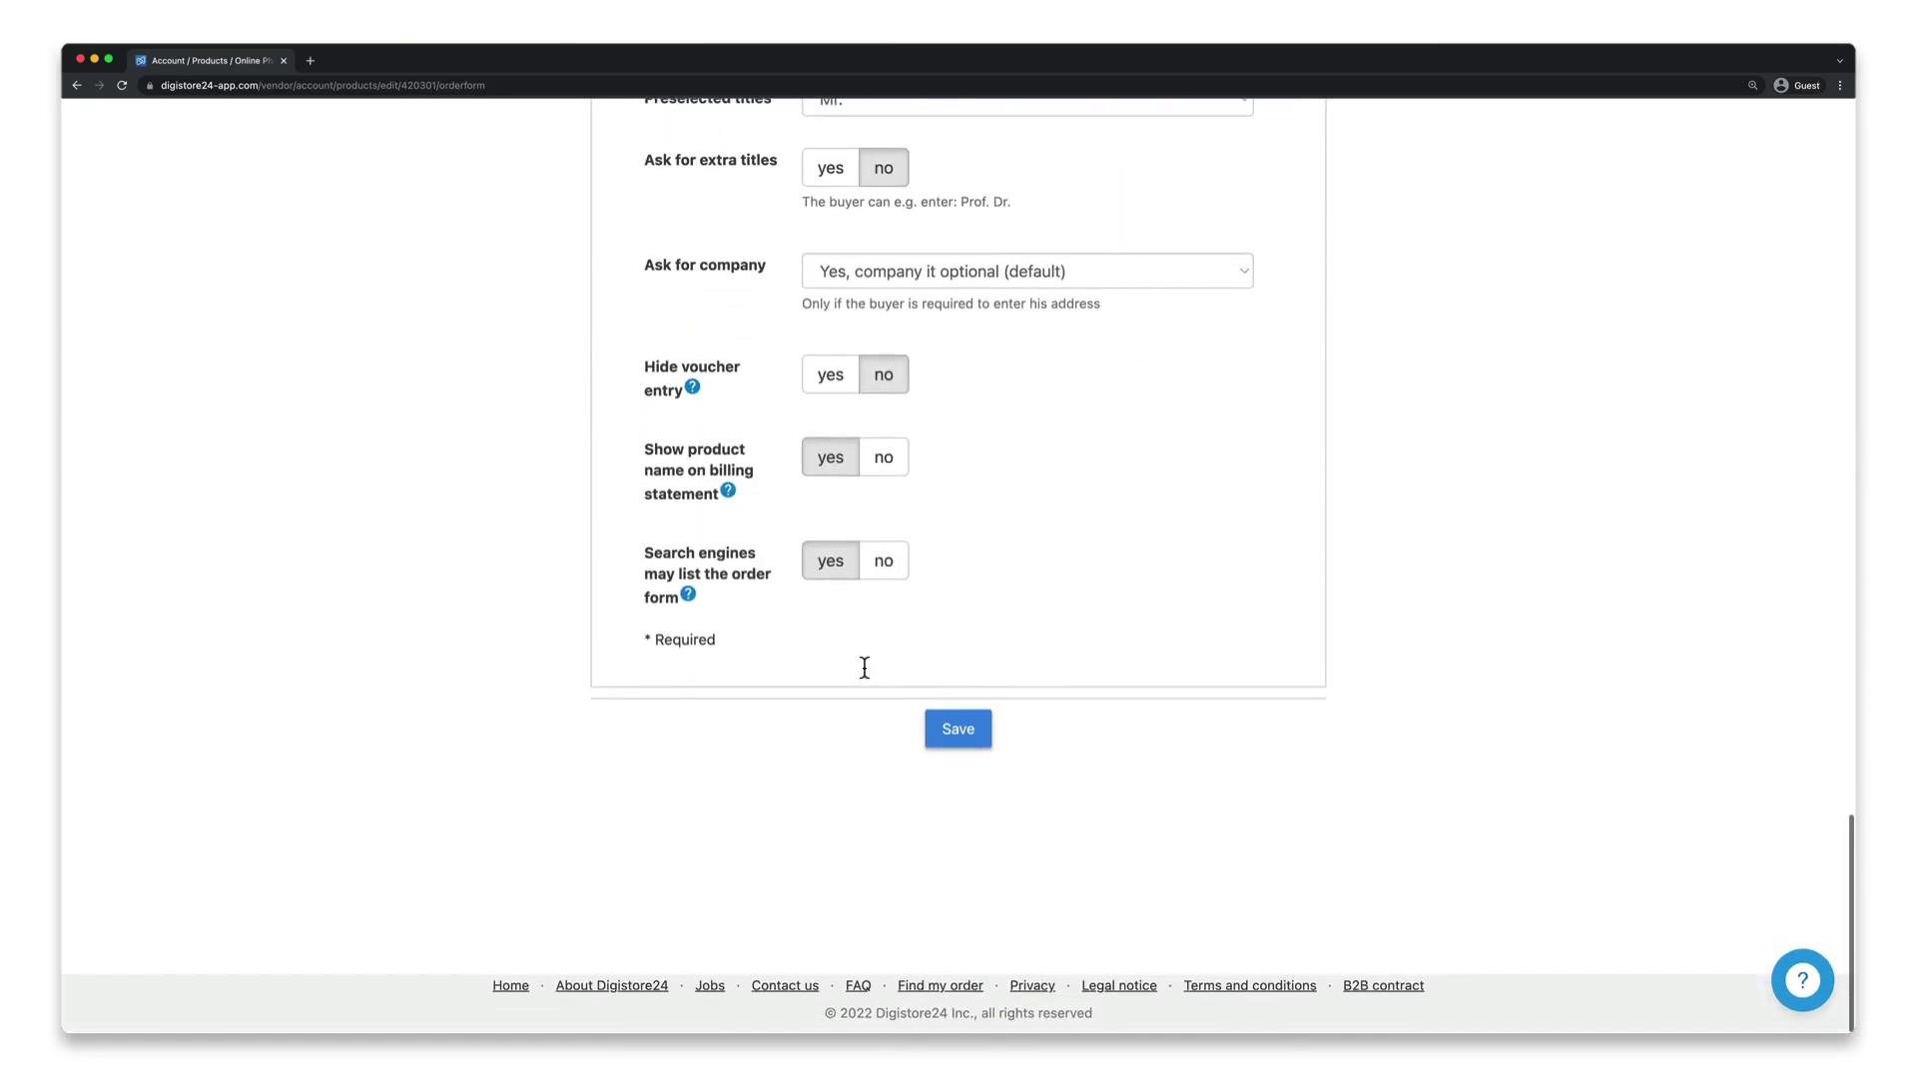
left_click(954, 743)
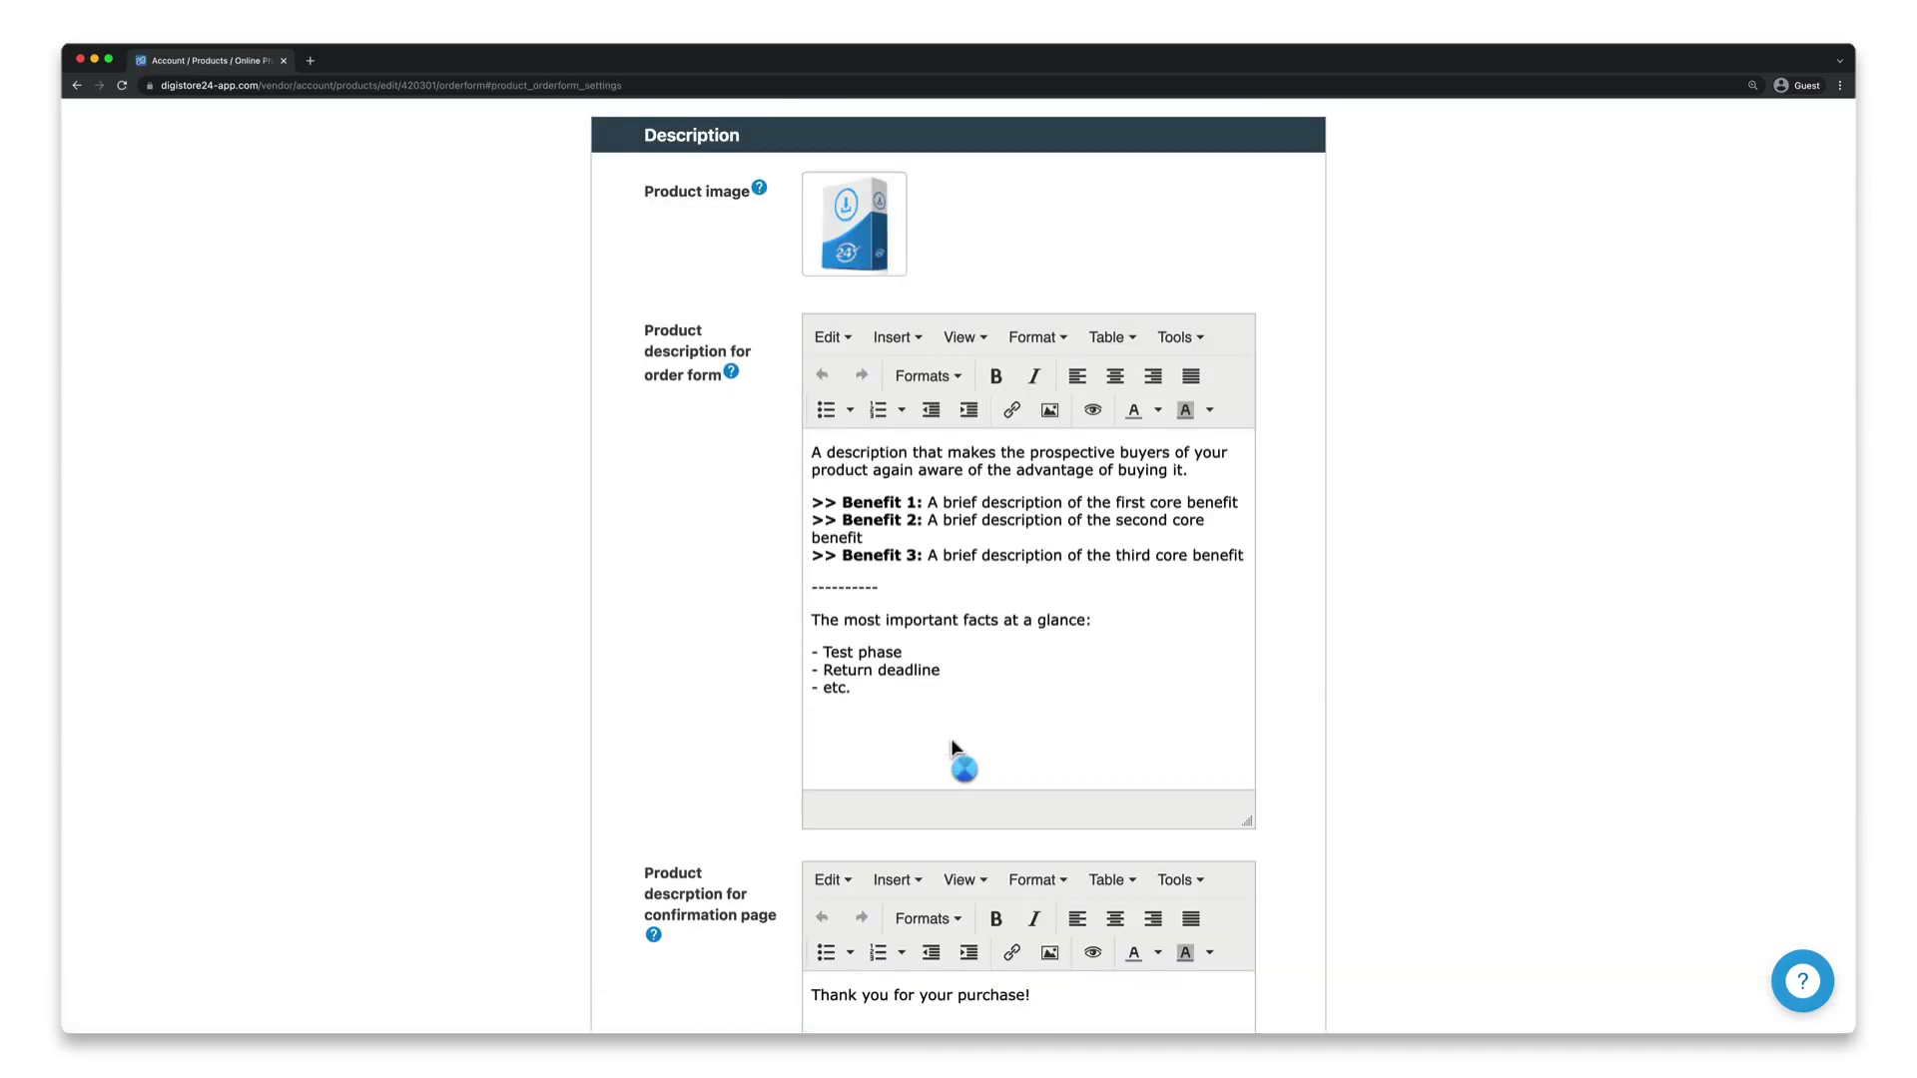